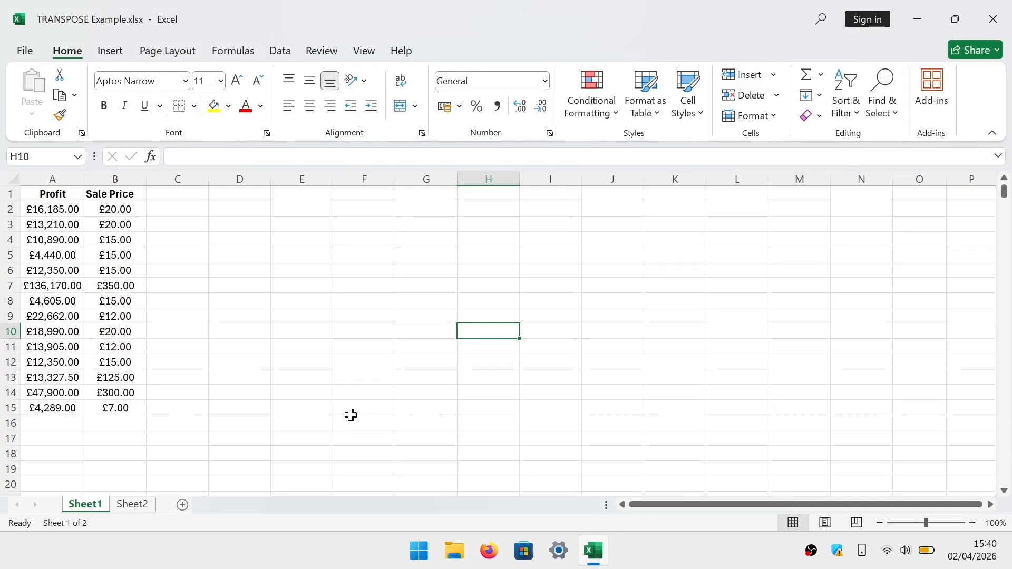
Copy the Profit column A1:A15 and paste it transposed as a row starting at cell A18
click(62, 192)
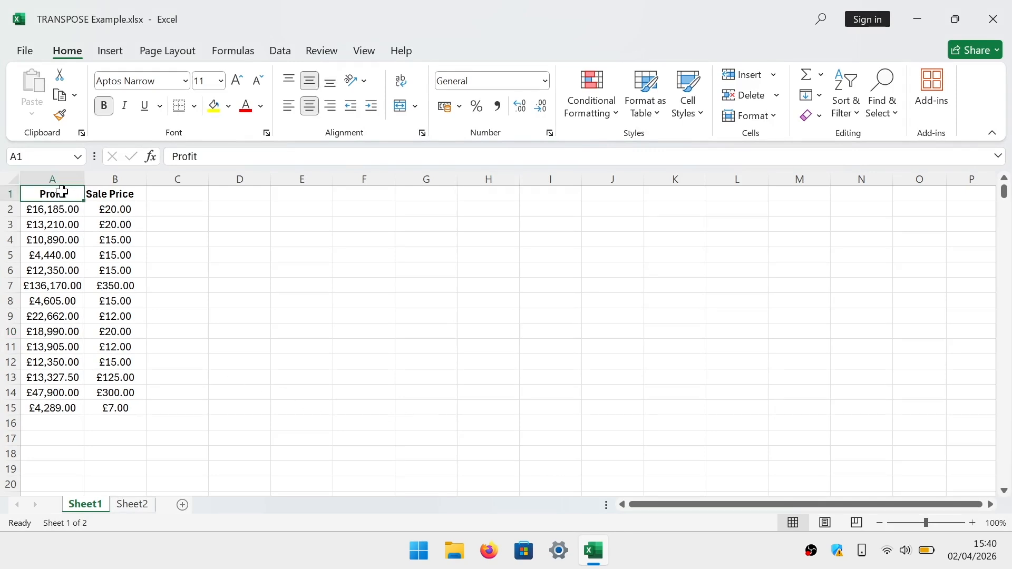
drag(62, 192, 37, 406)
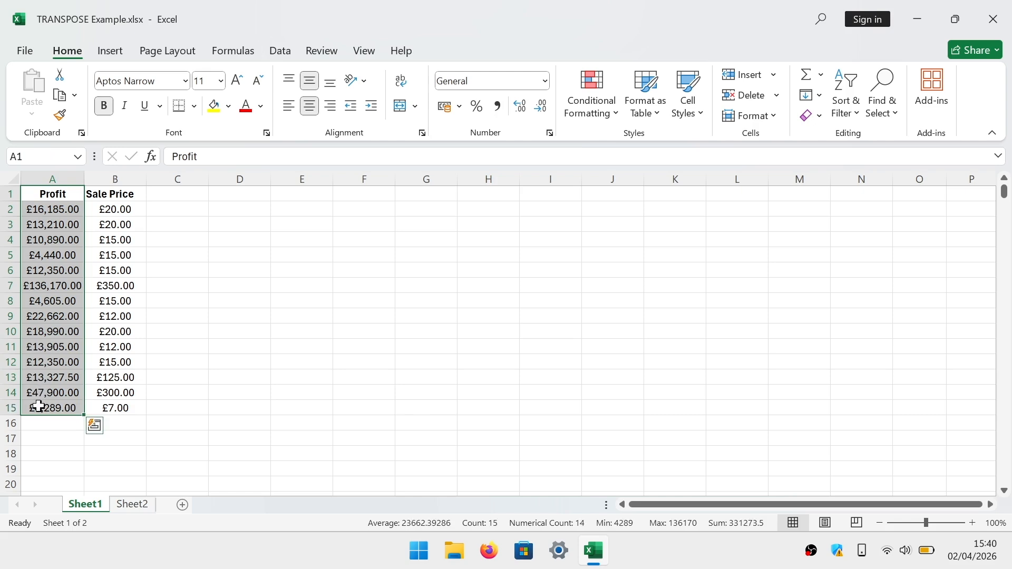
right_click(47, 363)
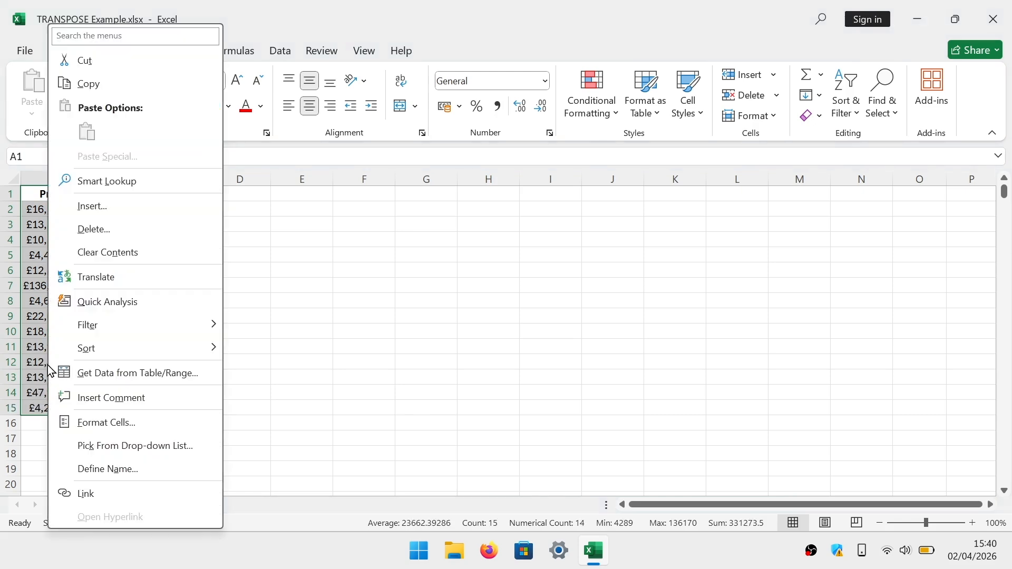
click(129, 86)
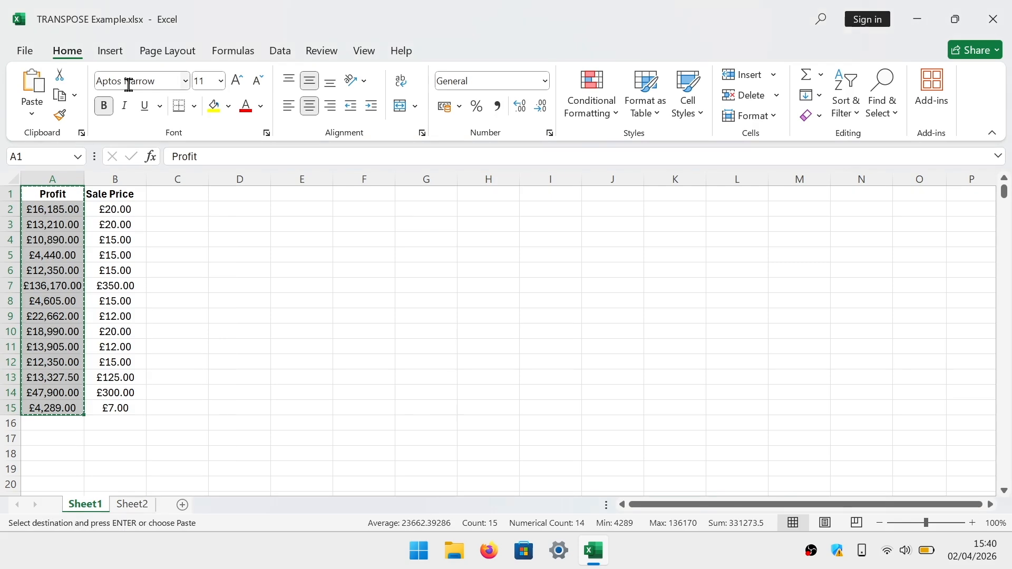
click(47, 456)
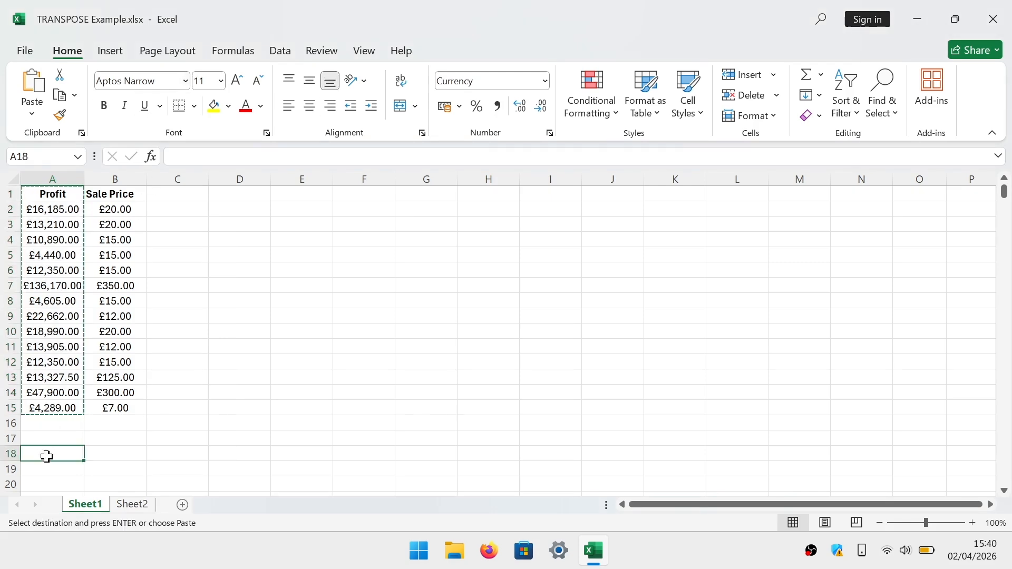
right_click(47, 457)
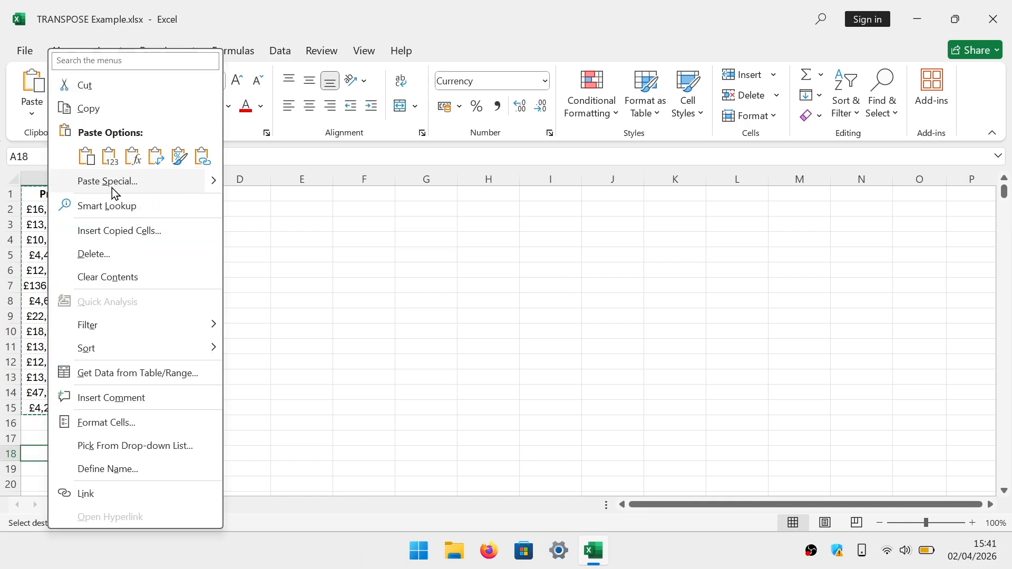
mouse_move(214, 185)
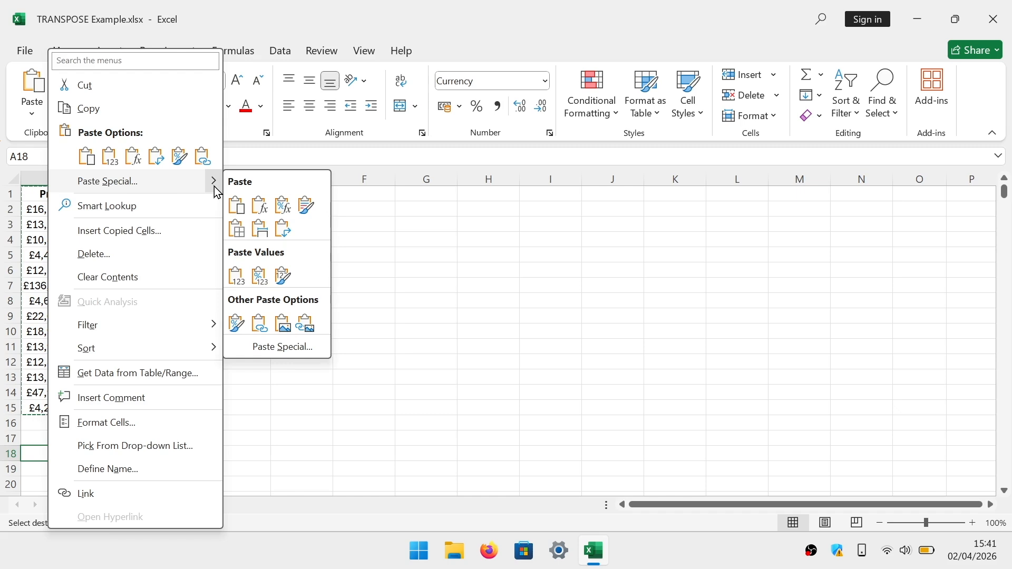
click(289, 234)
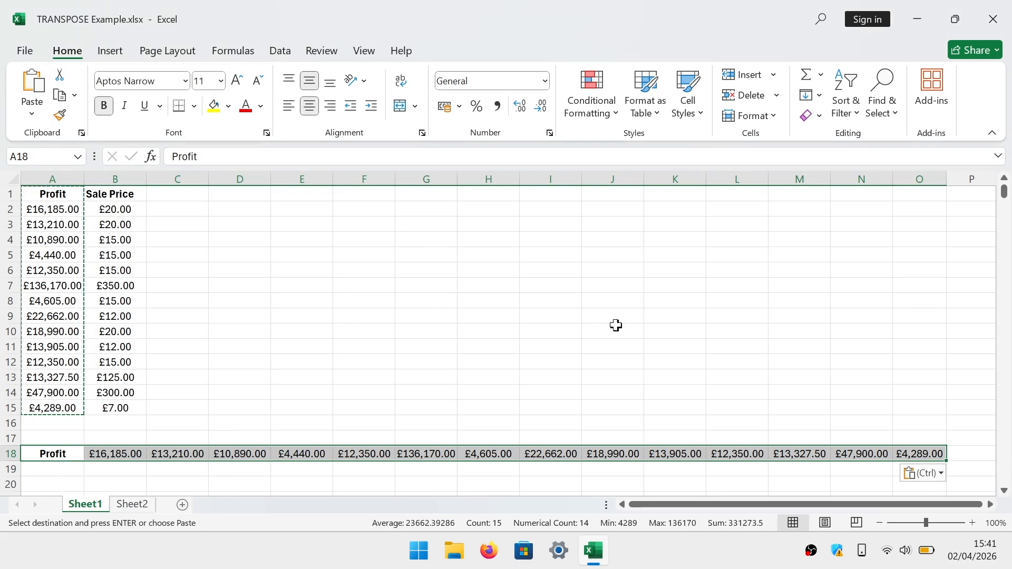
click(975, 458)
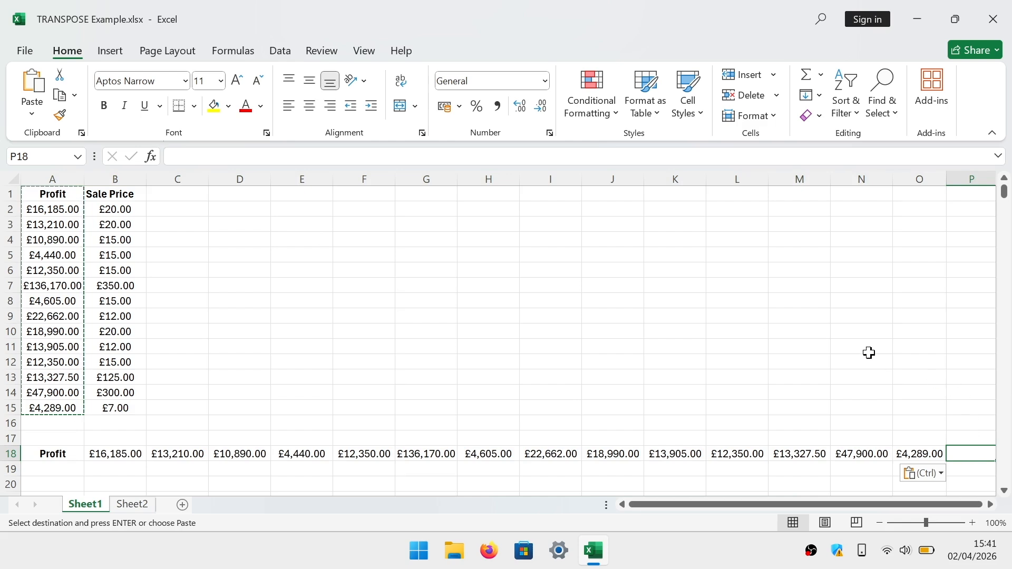
Set the last Profit value in cell A15 to 4288
click(64, 408)
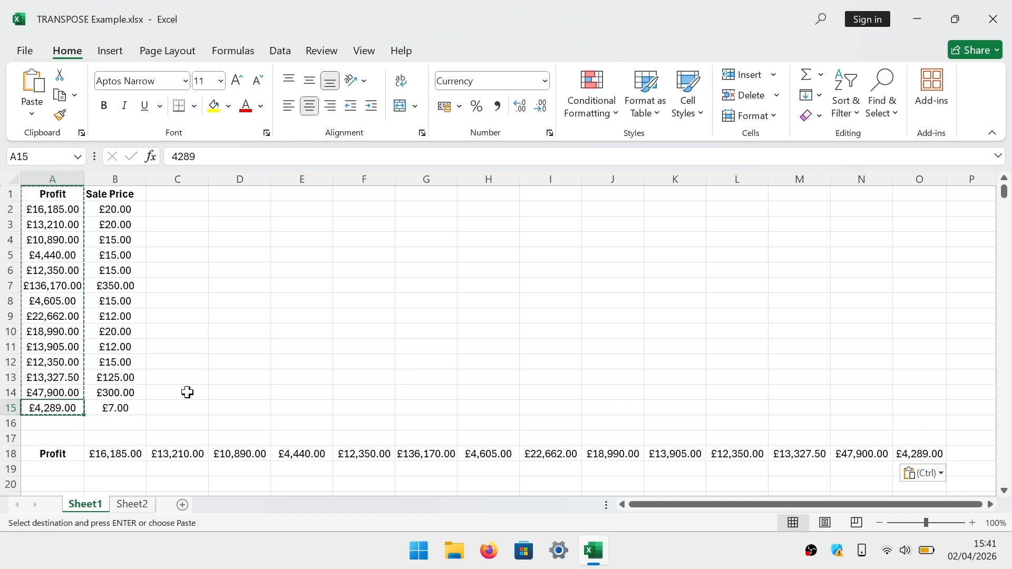
click(205, 157)
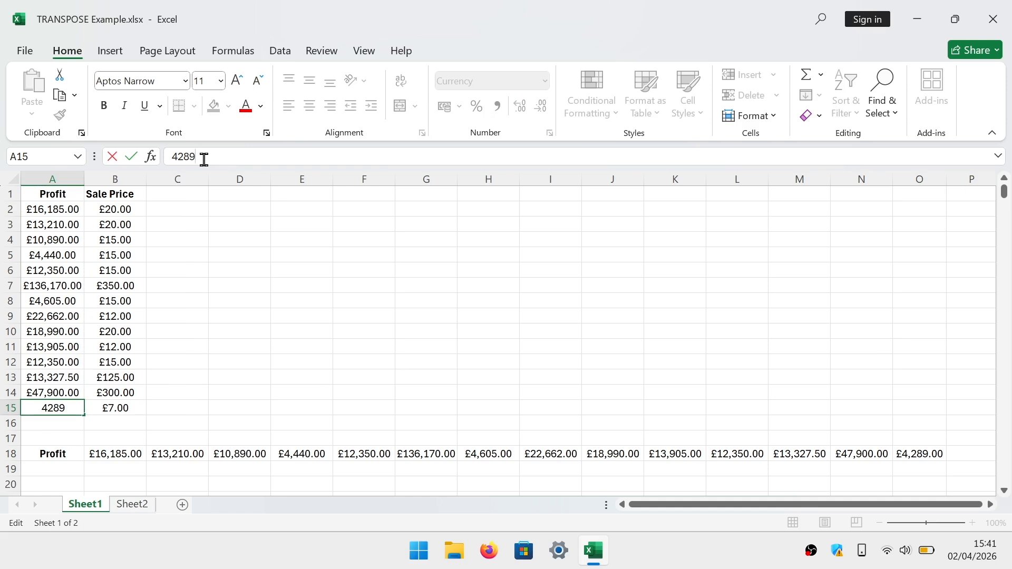
key(BackSpace)
text(8)
key(Return)
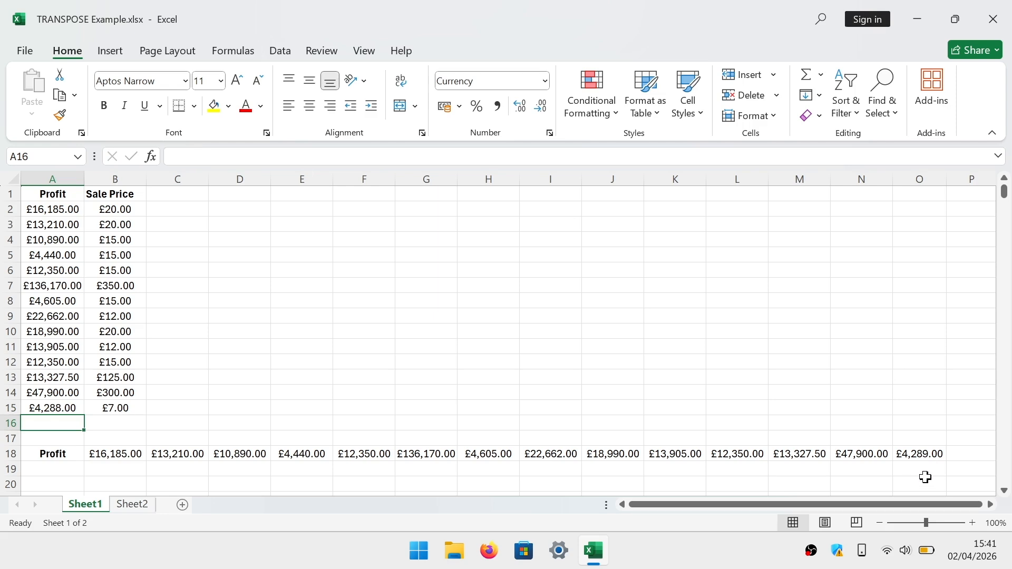
Restore the Profit value in cell A15 to 4289
click(52, 408)
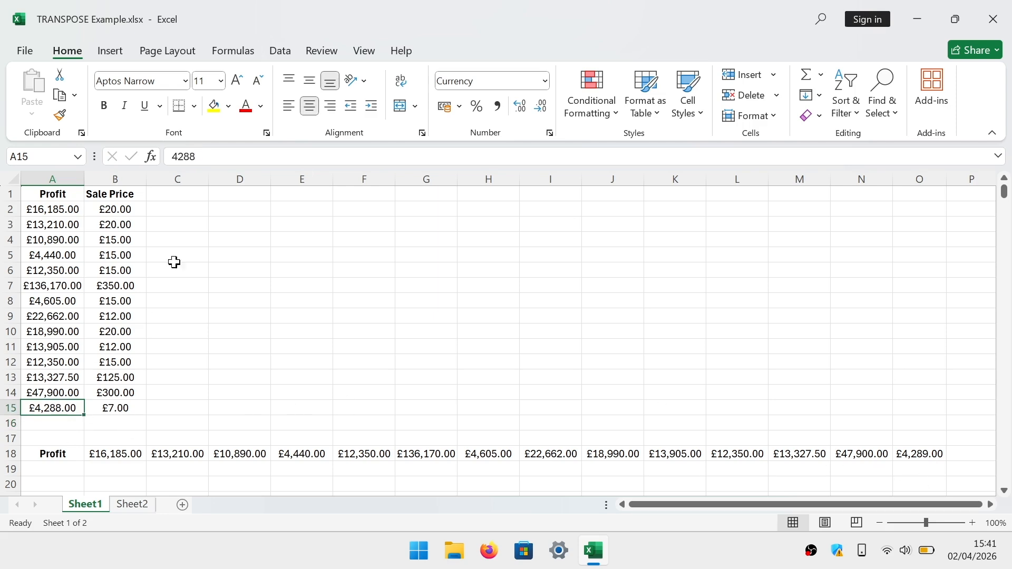
click(205, 152)
key(BackSpace)
text(9)
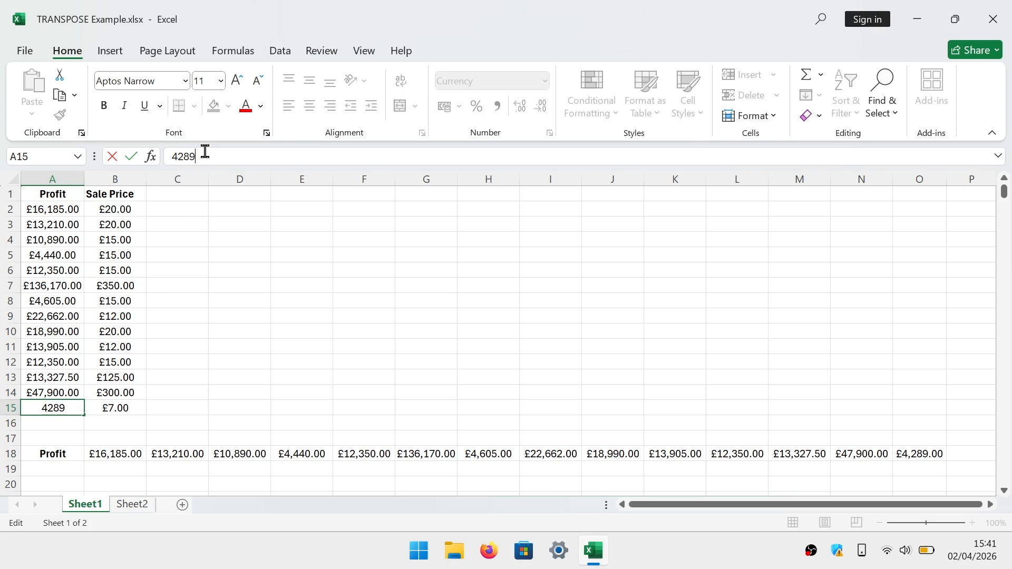
click(318, 298)
Clear the contents of the pasted Profit row in row 18
right_click(11, 453)
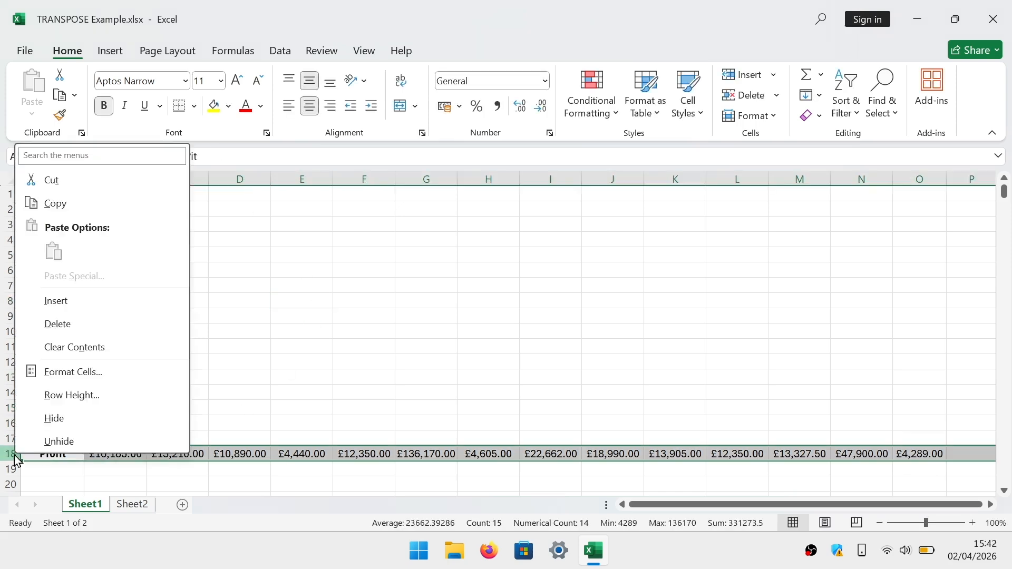
click(93, 333)
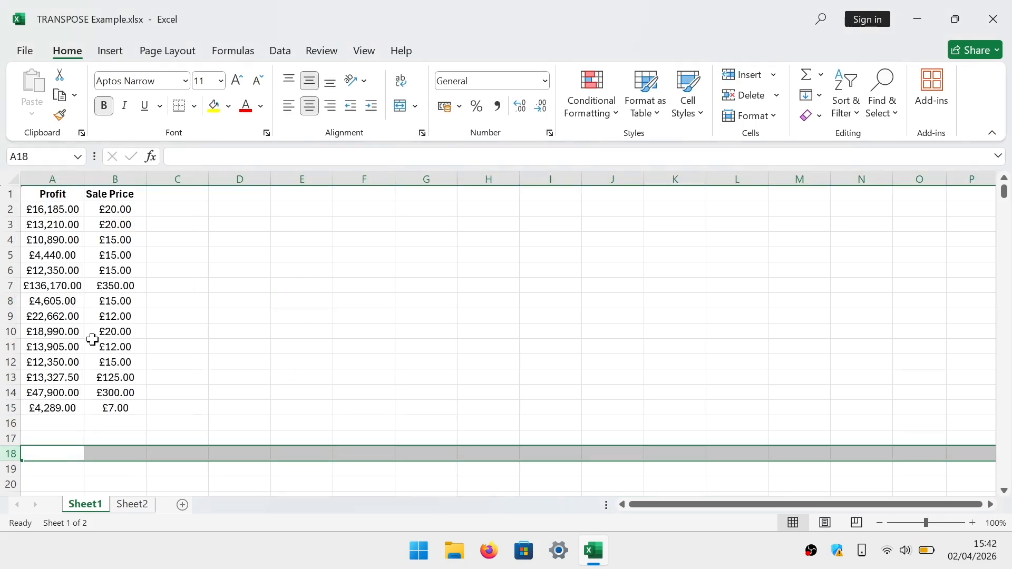
click(300, 419)
Start a TRANSPOSE formula in cell A18 with the Profit range A1:A15 as its array
click(61, 453)
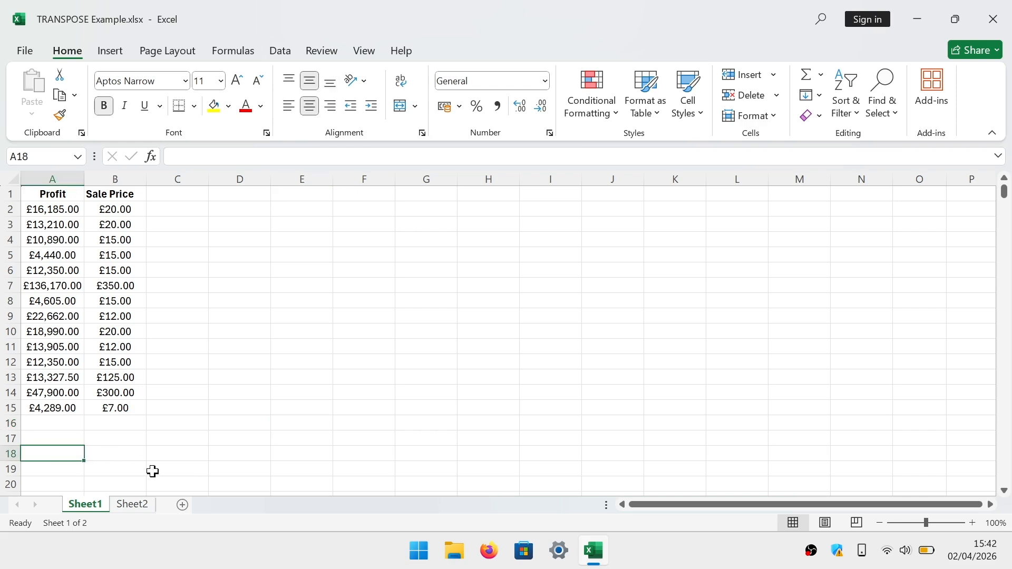
click(152, 160)
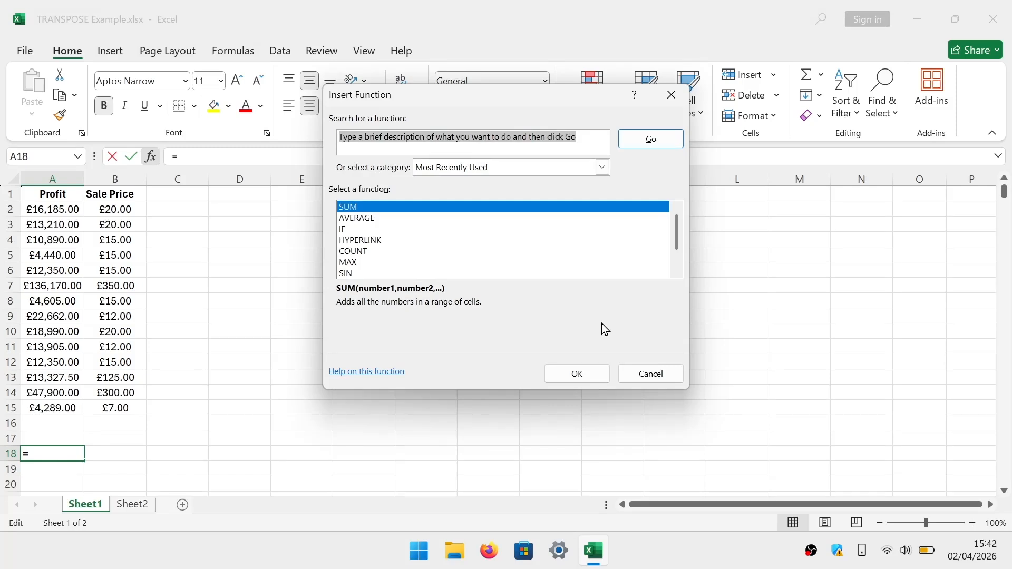
click(673, 377)
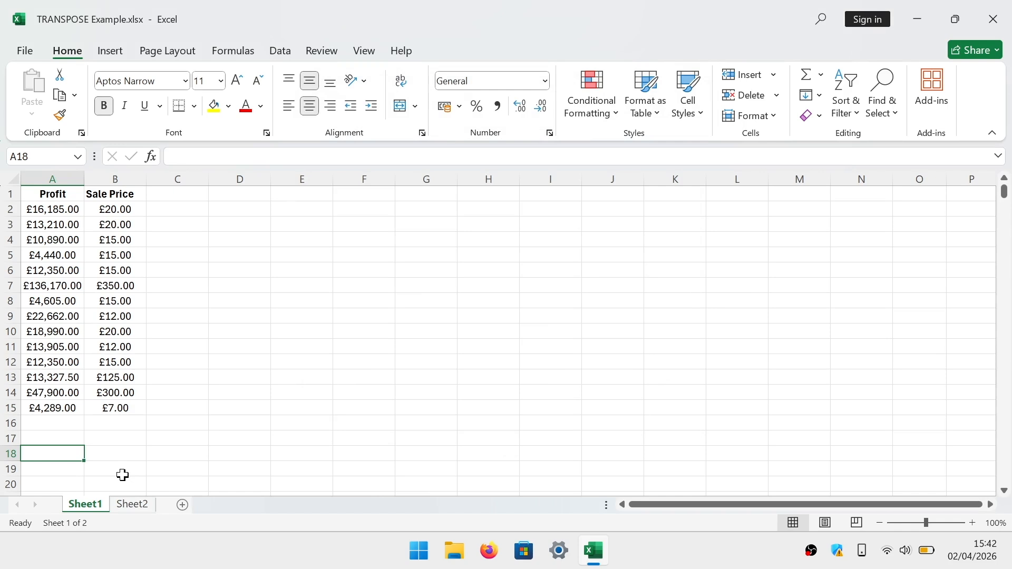
text(=)
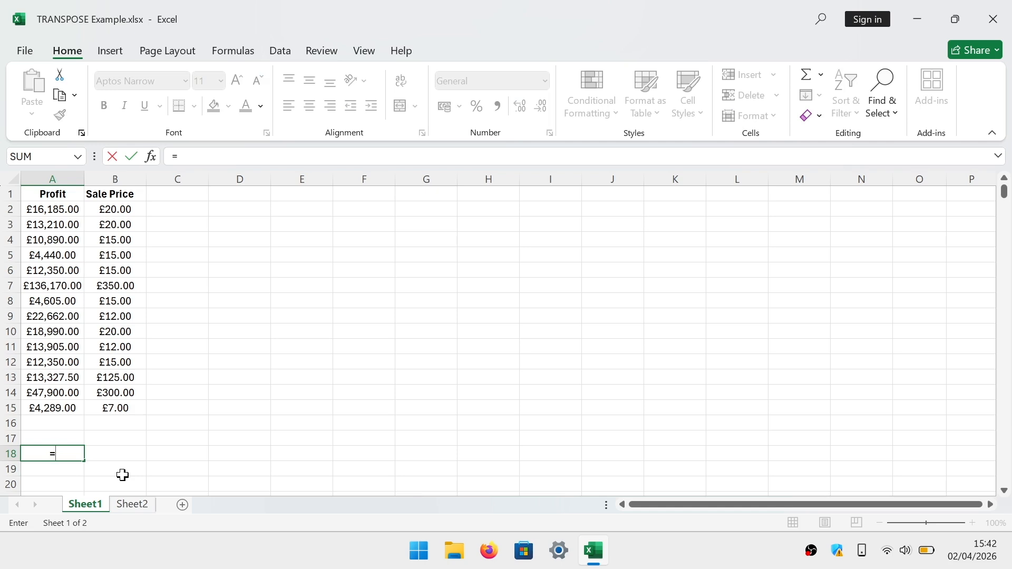
text(tran)
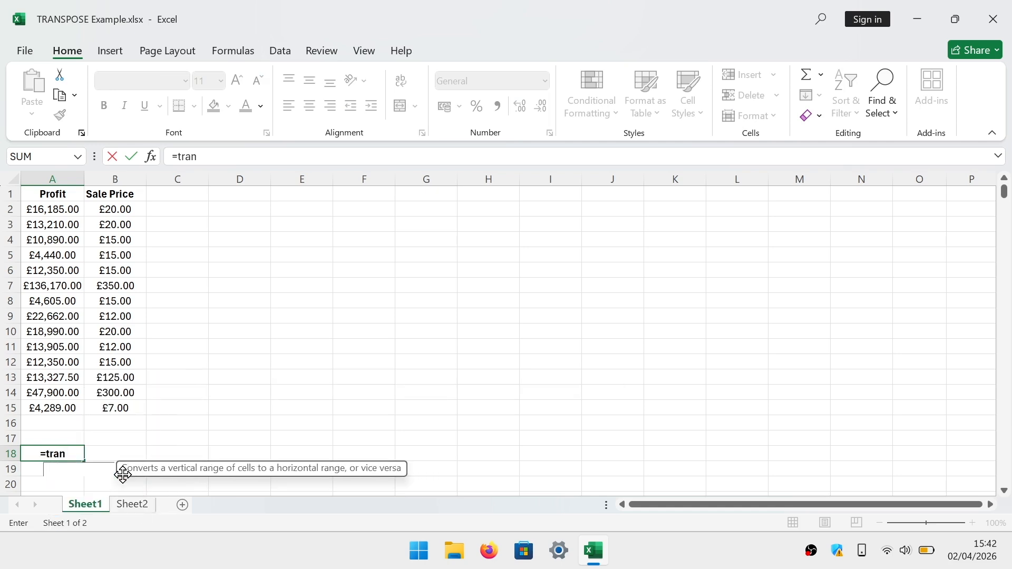
text(spose)
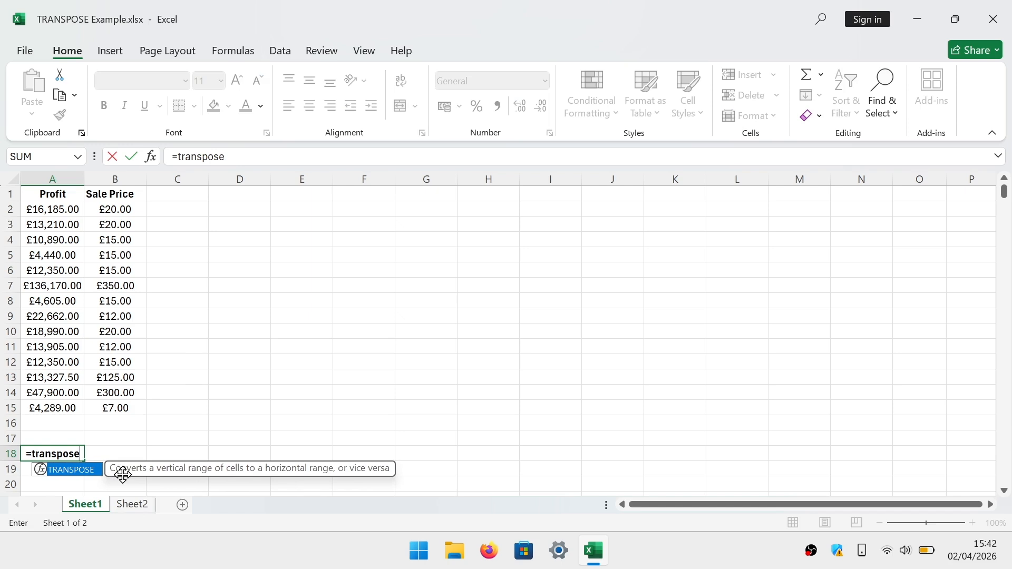
text(()
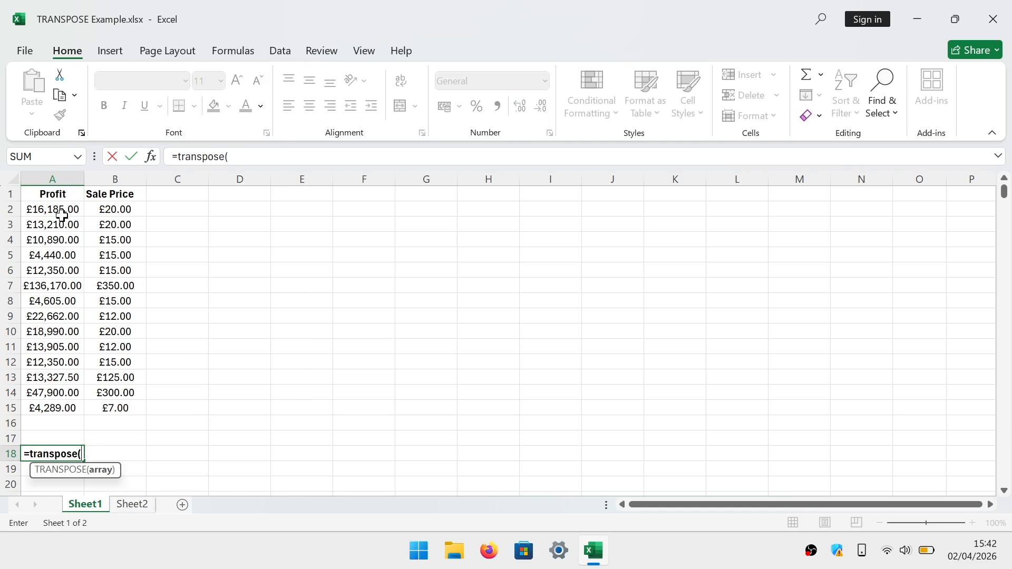
drag(57, 193, 65, 405)
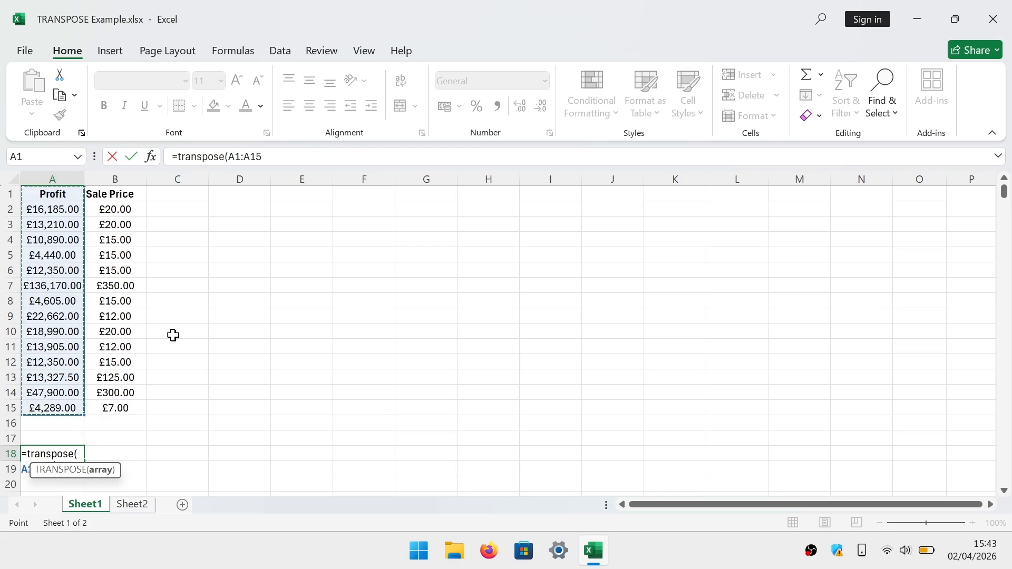
Re-enter the end of the array range by hand and complete the formula as =transpose(A1:A15)
click(295, 157)
key(BackSpace)
key(BackSpace)
key(BackSpace)
key(BackSpace)
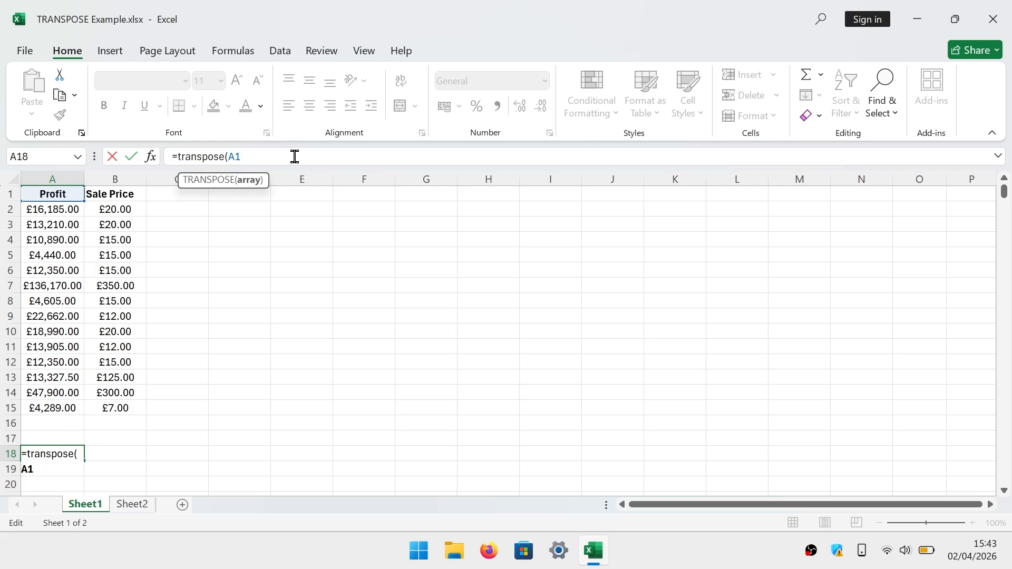
text(:A)
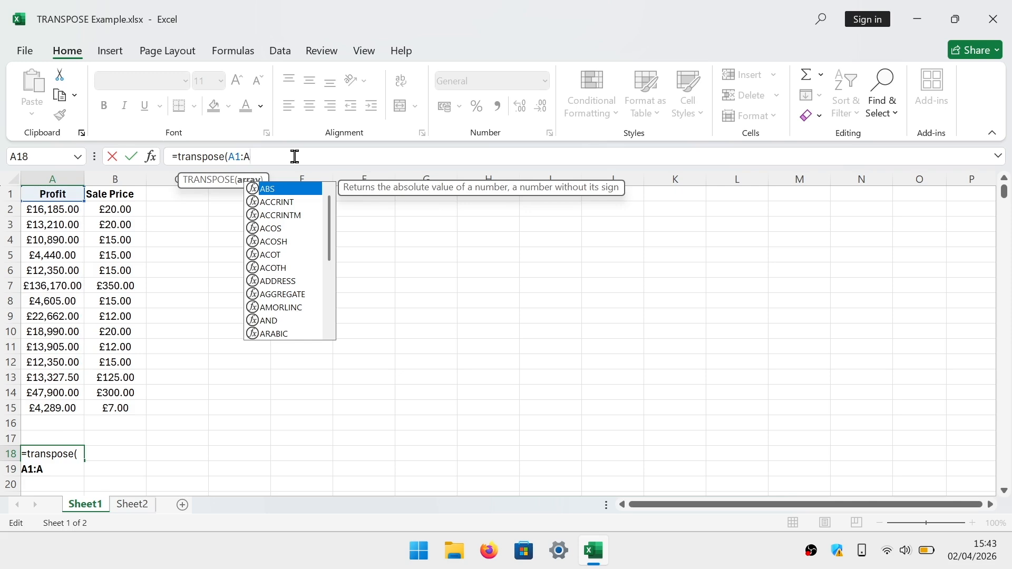
text(15)
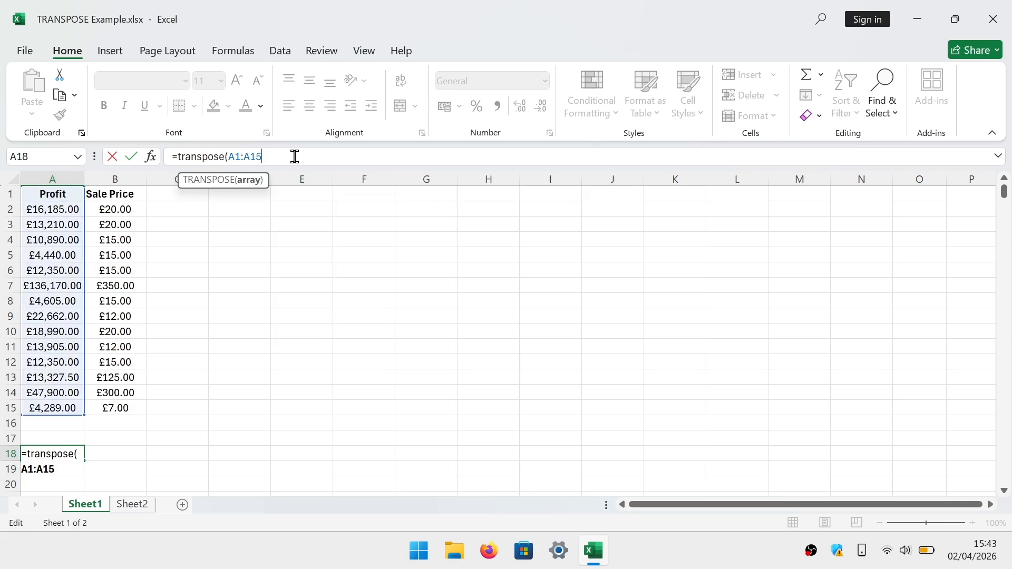
text())
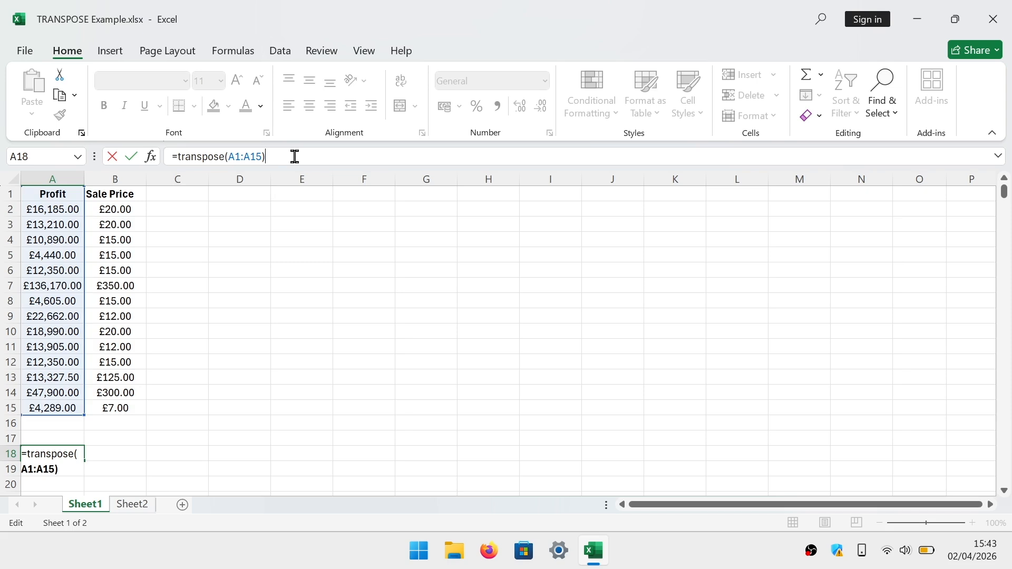
key(Return)
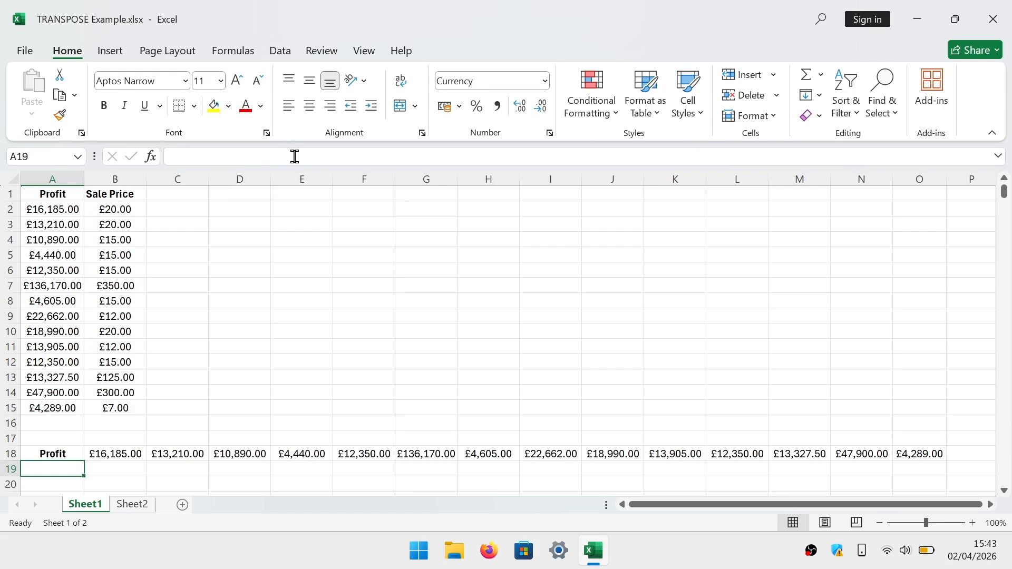
Change the source Profit value in A15 to 4288 to test the link with the transposed row
click(78, 407)
click(236, 157)
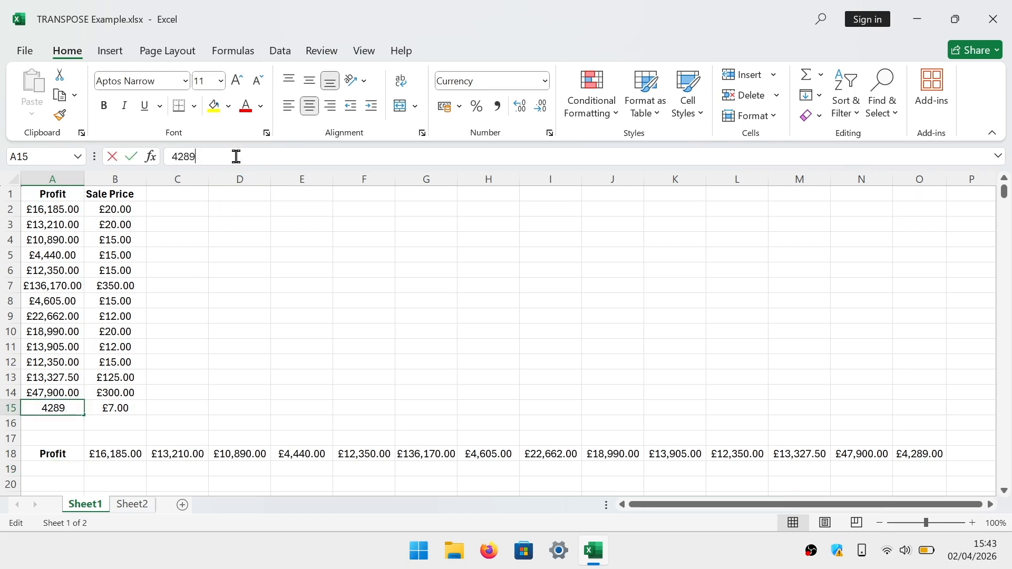
key(BackSpace)
text(8)
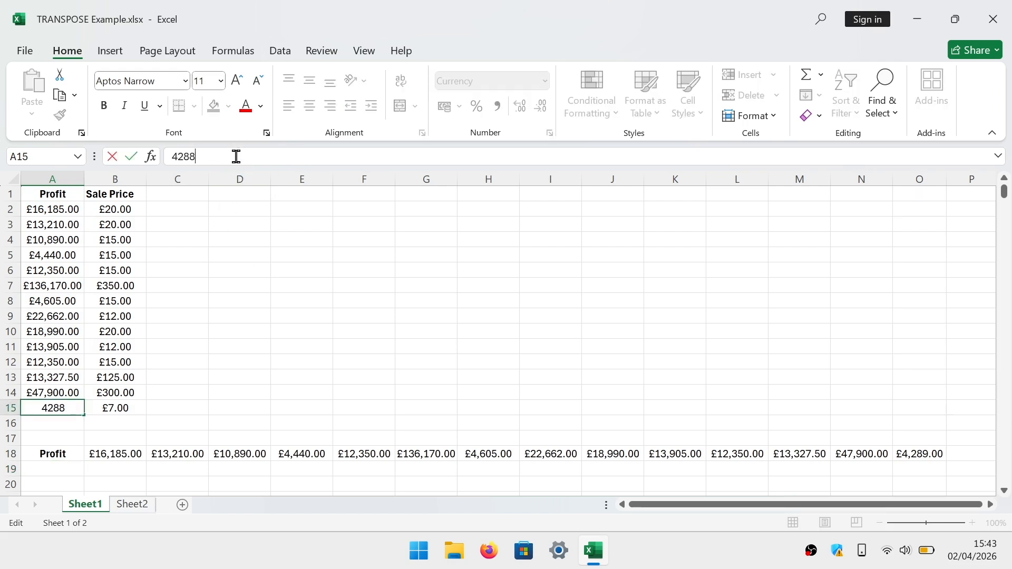
key(Return)
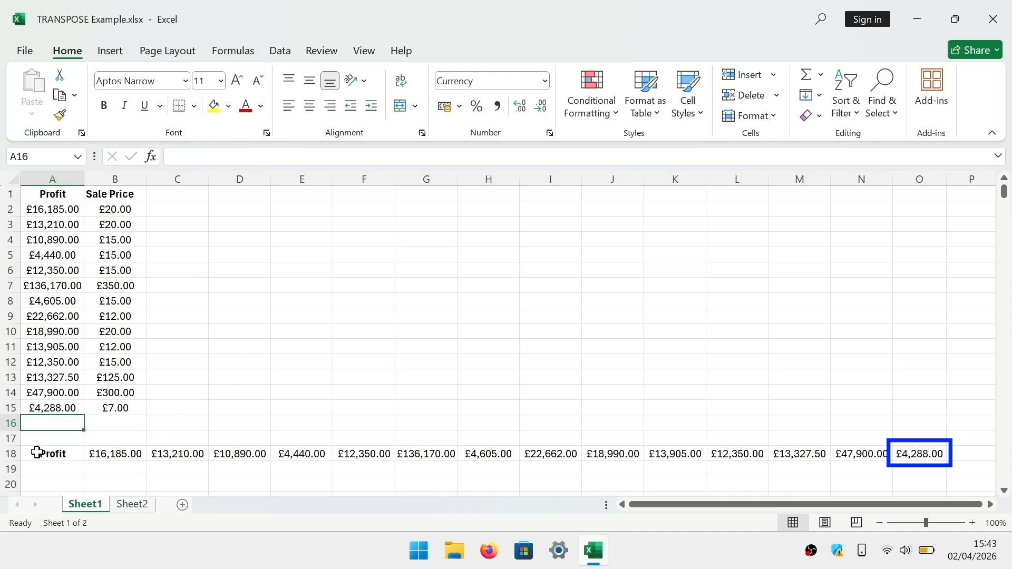
Clear the contents of row 18 to remove the TRANSPOSE formula
click(10, 454)
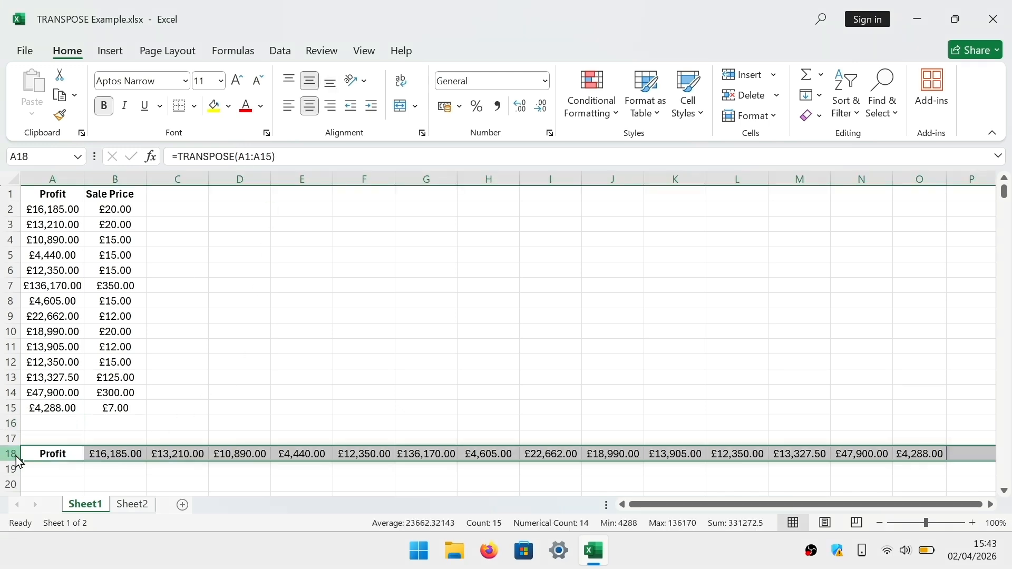
right_click(16, 456)
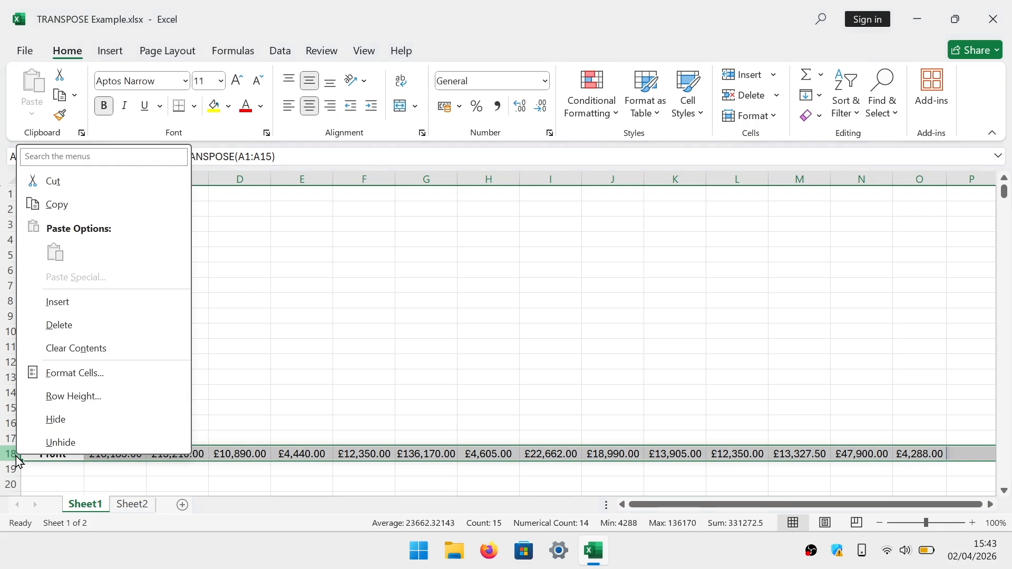
click(106, 352)
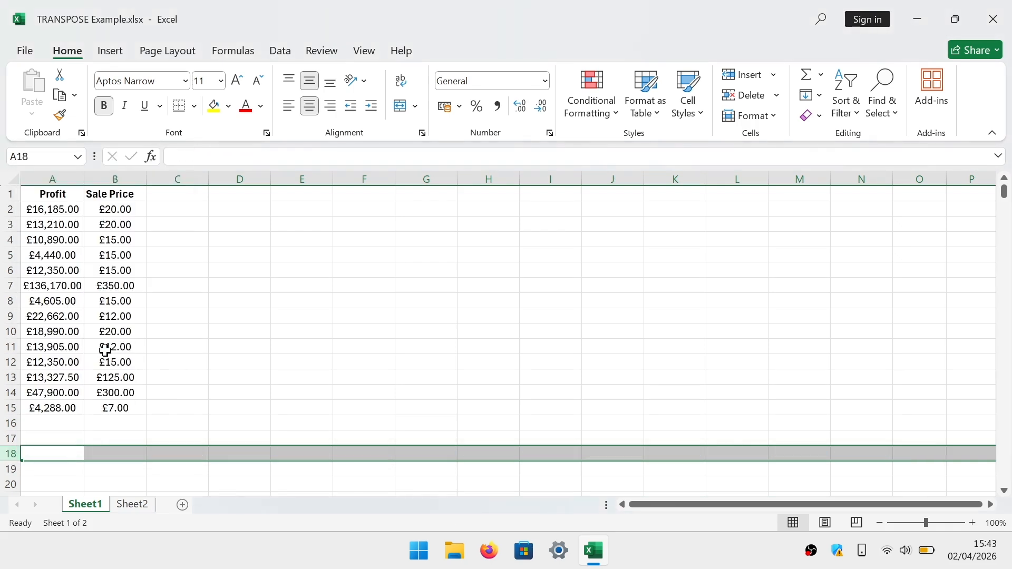
Enter the formula =transpose(A1:B15) in cell A18 to turn both the Profit and Sale Price columns into rows
click(56, 449)
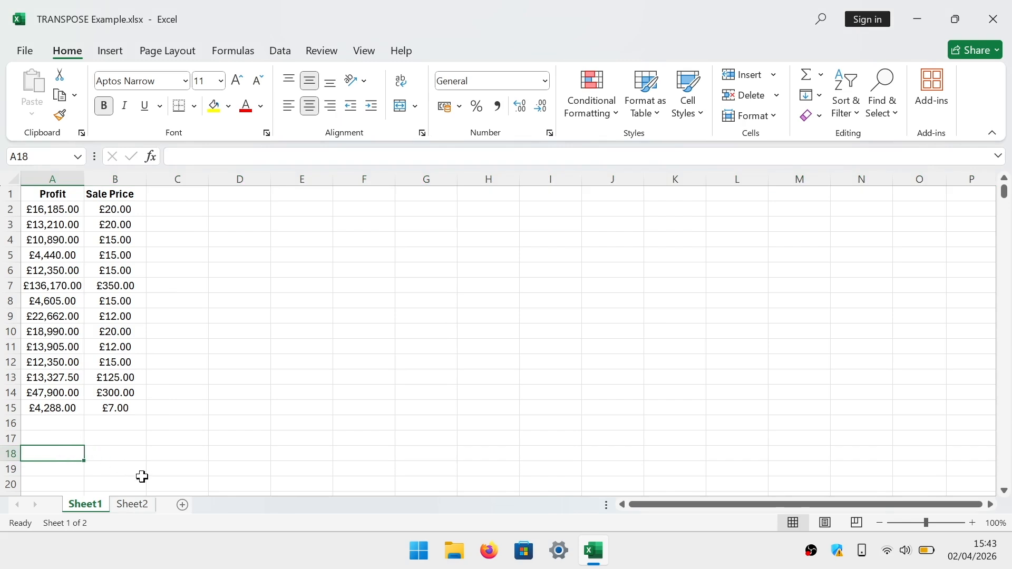
text(=tr)
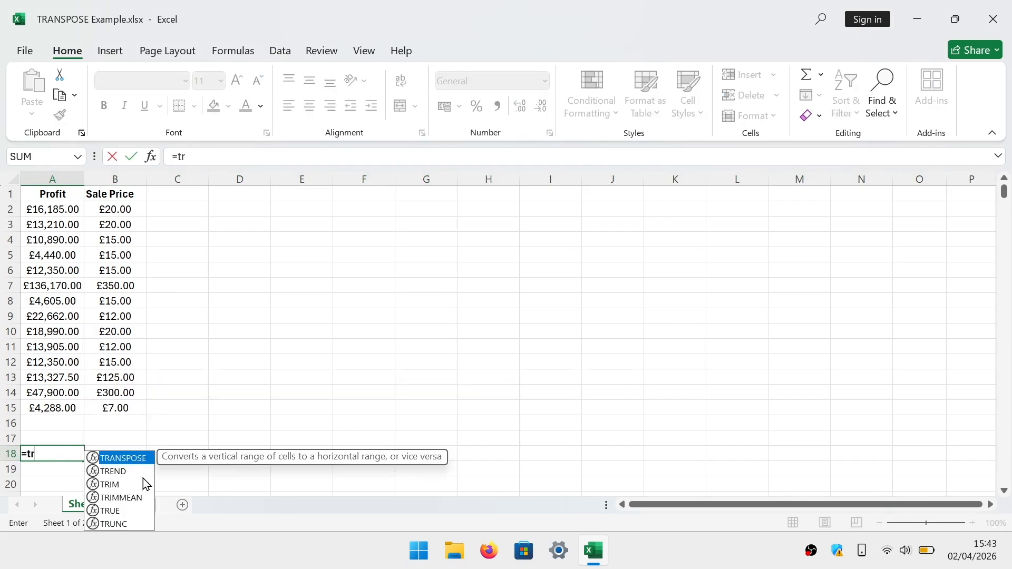
text(an)
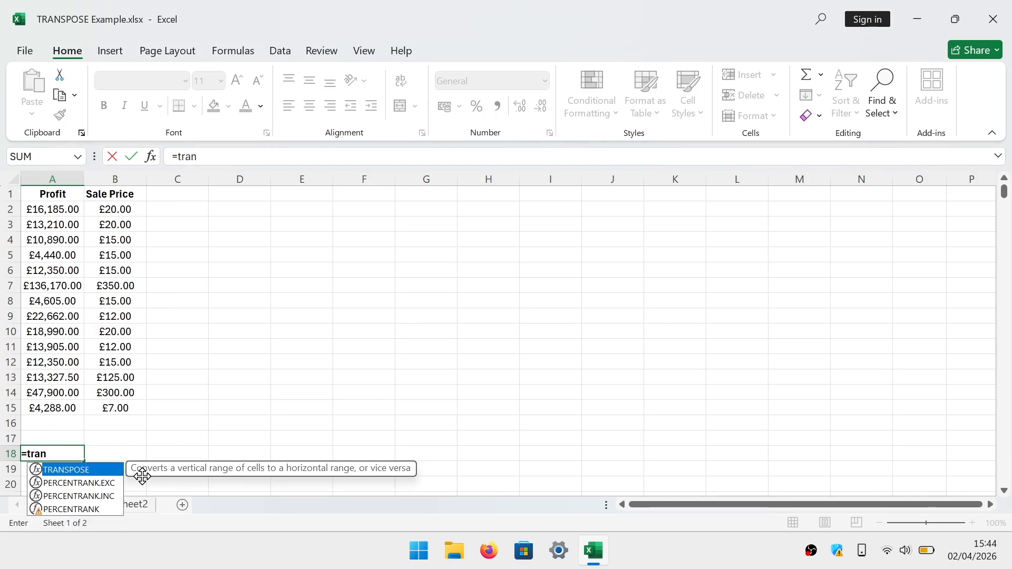
text(spose)
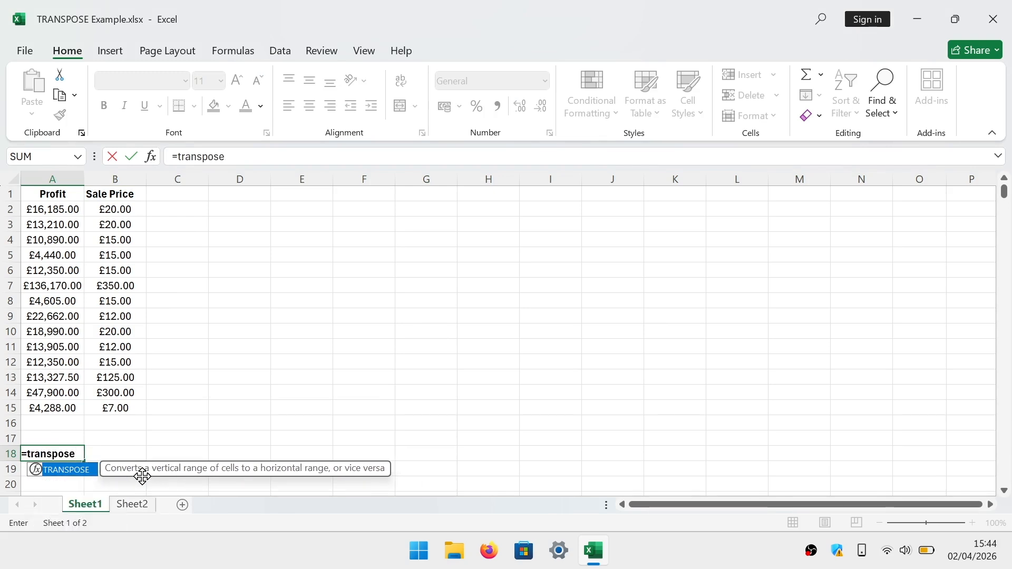
text(()
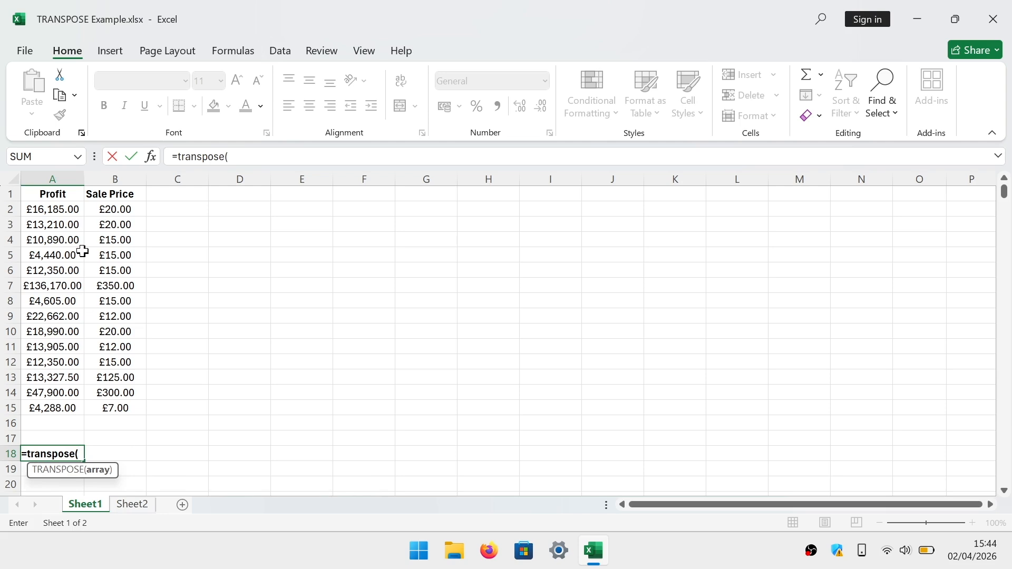
click(57, 191)
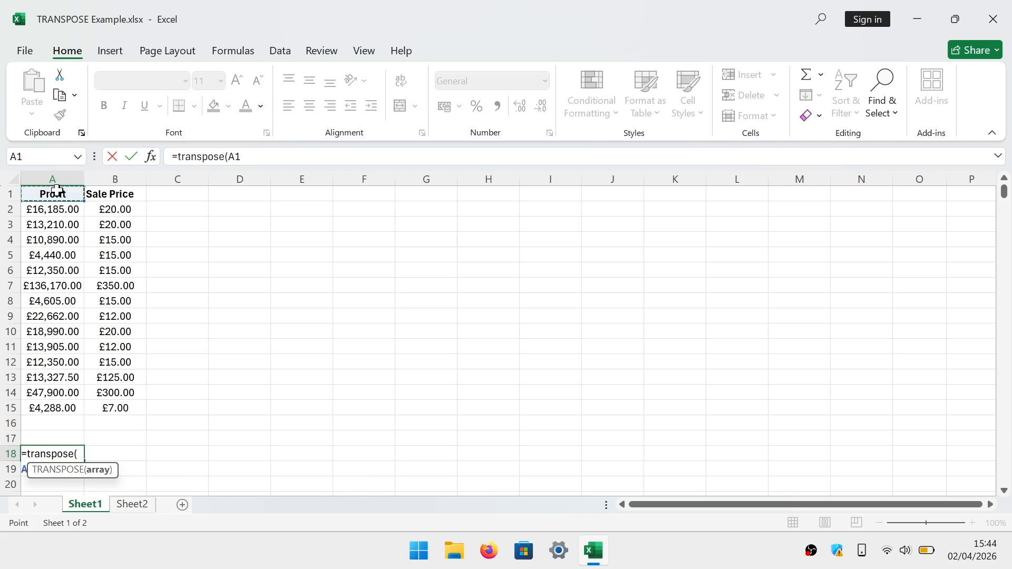
drag(57, 190, 106, 408)
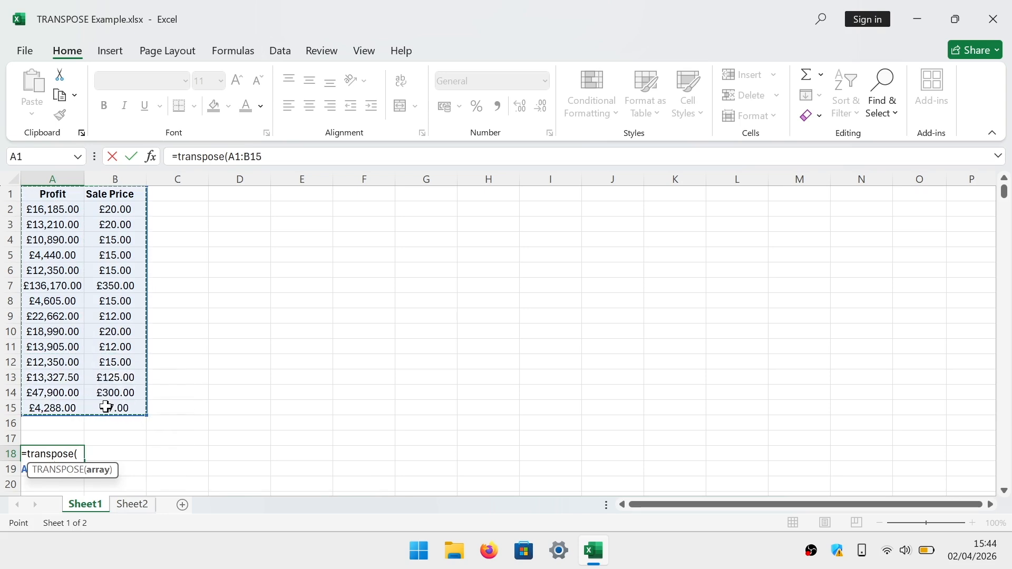
click(297, 158)
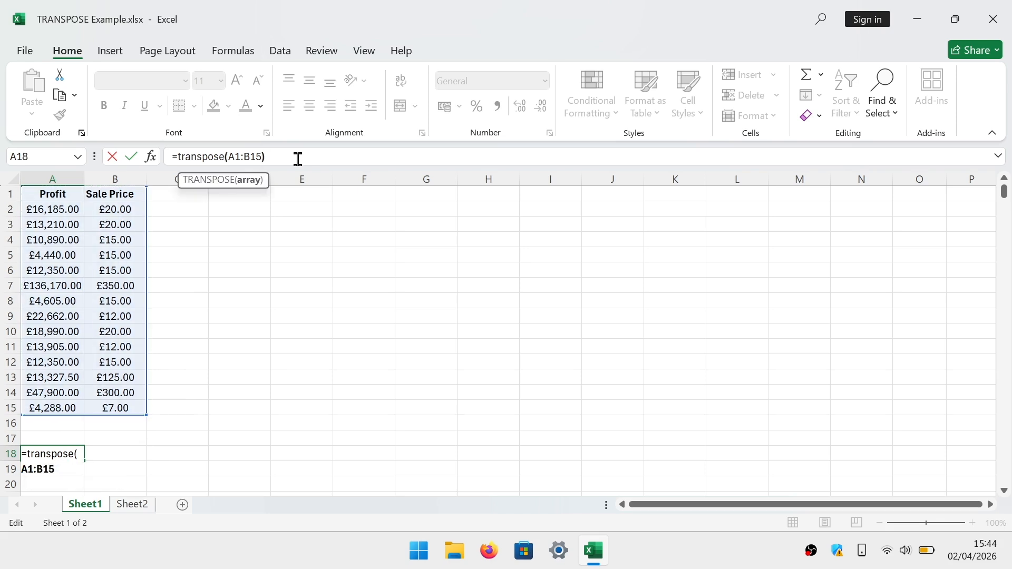
text())
key(Return)
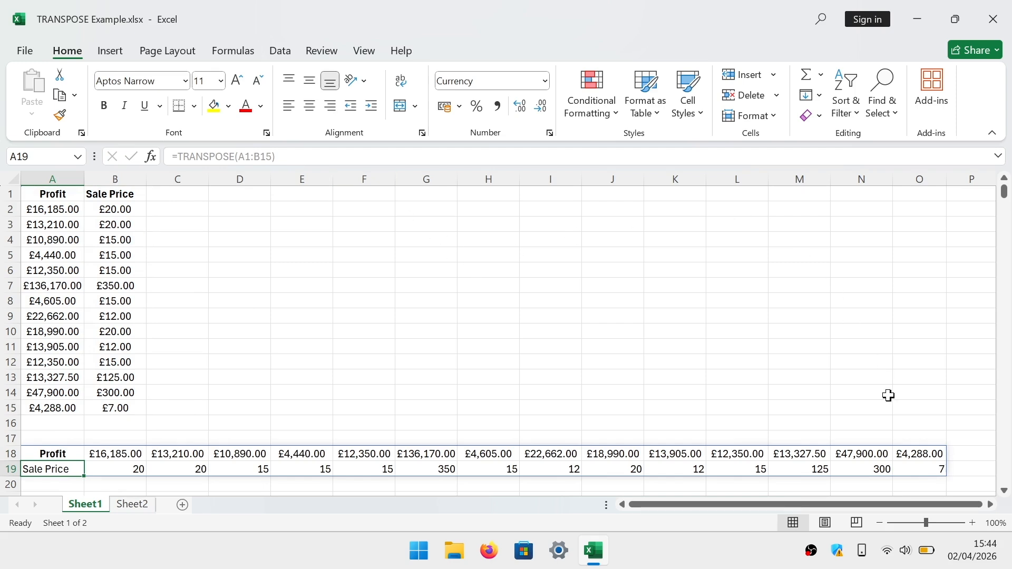
click(974, 435)
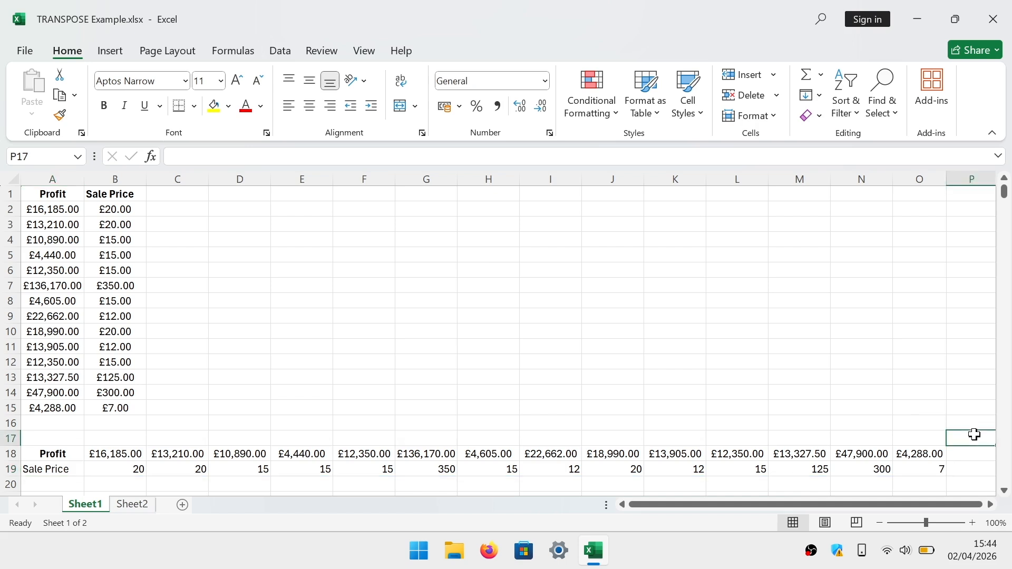
click(543, 327)
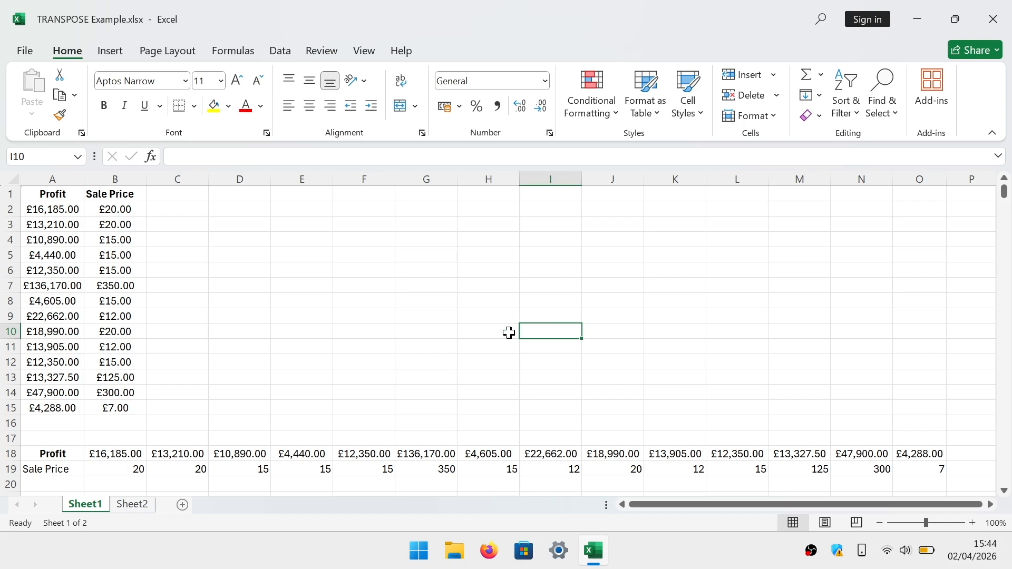
Import the range A1:C10 on Sheet2 into Power Query from a table/range, without marking it as having headers
click(135, 505)
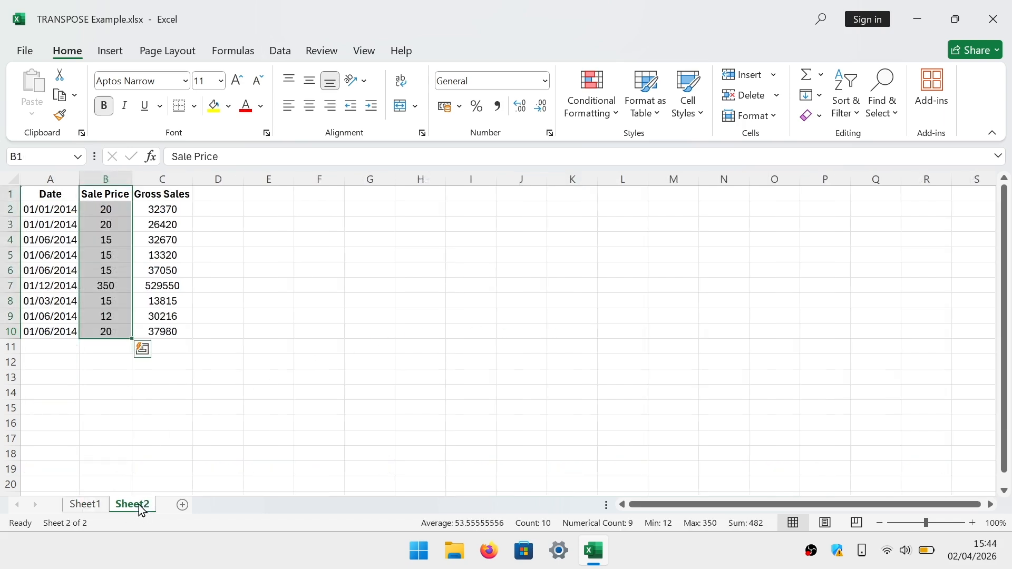
click(347, 379)
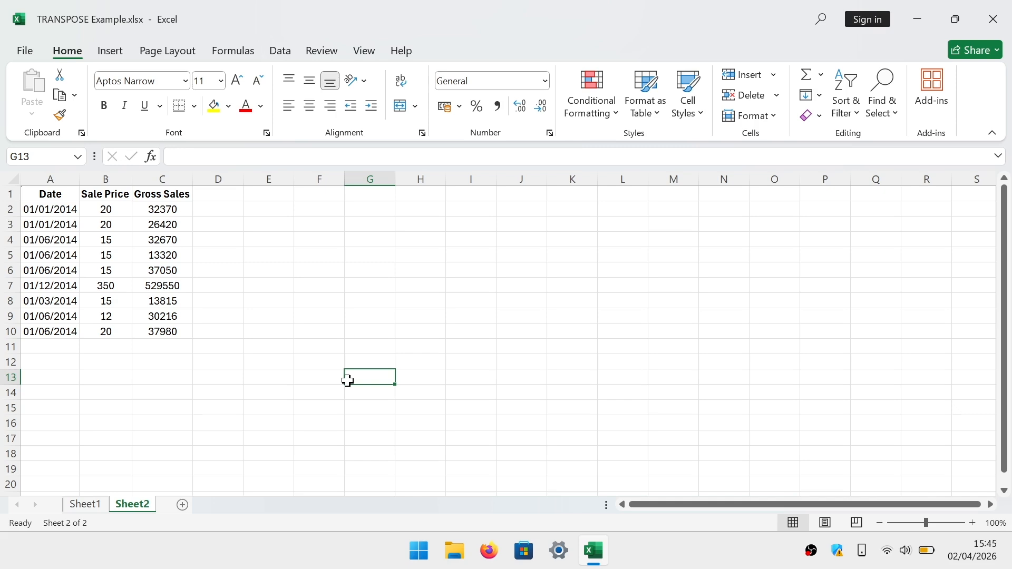
click(286, 57)
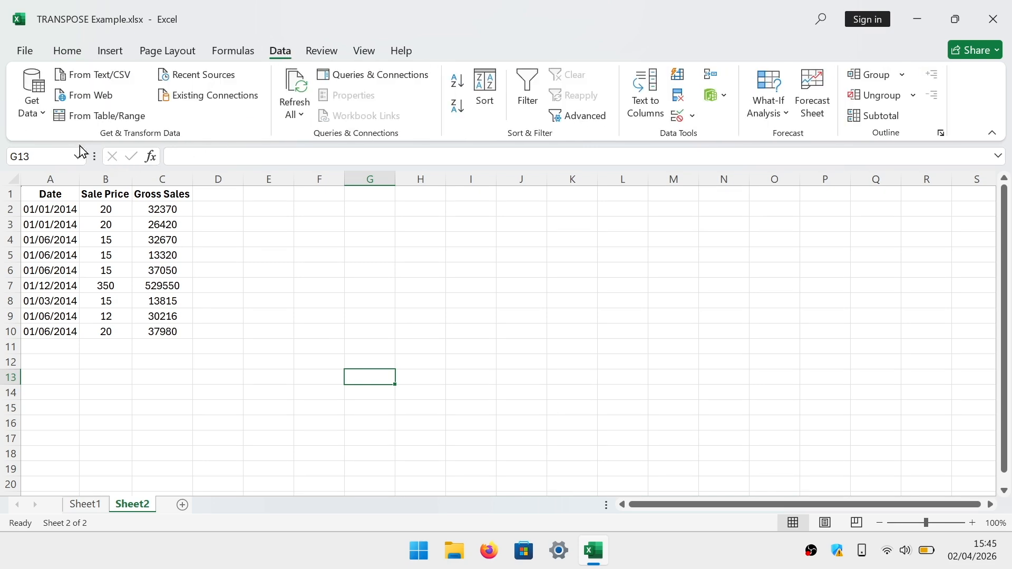
click(37, 115)
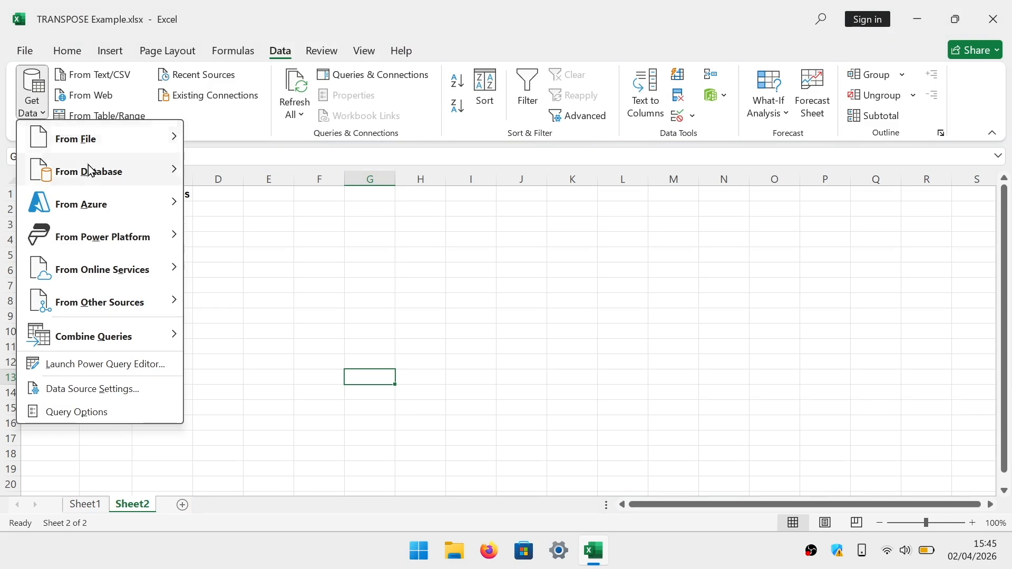
mouse_move(97, 304)
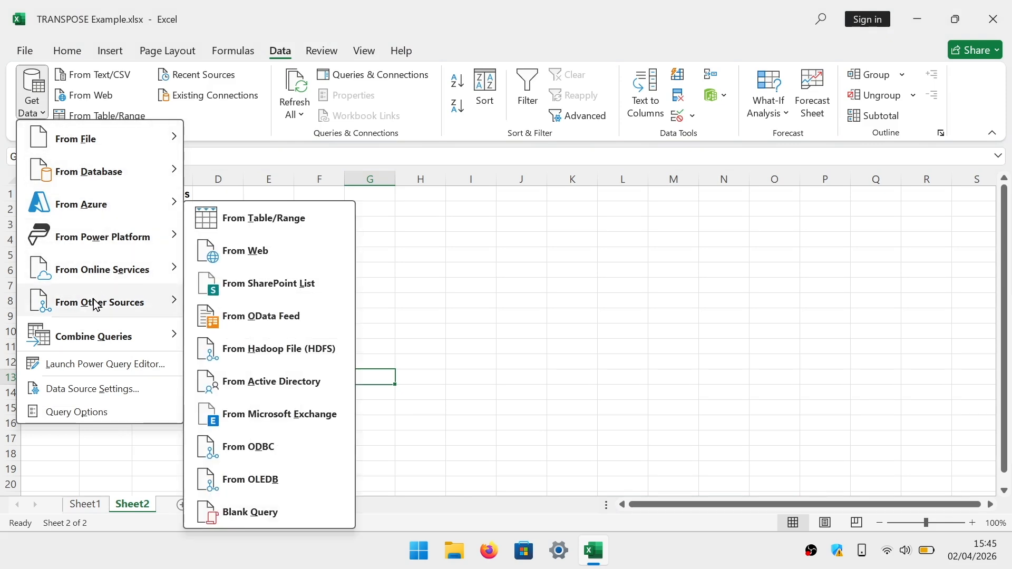
click(324, 223)
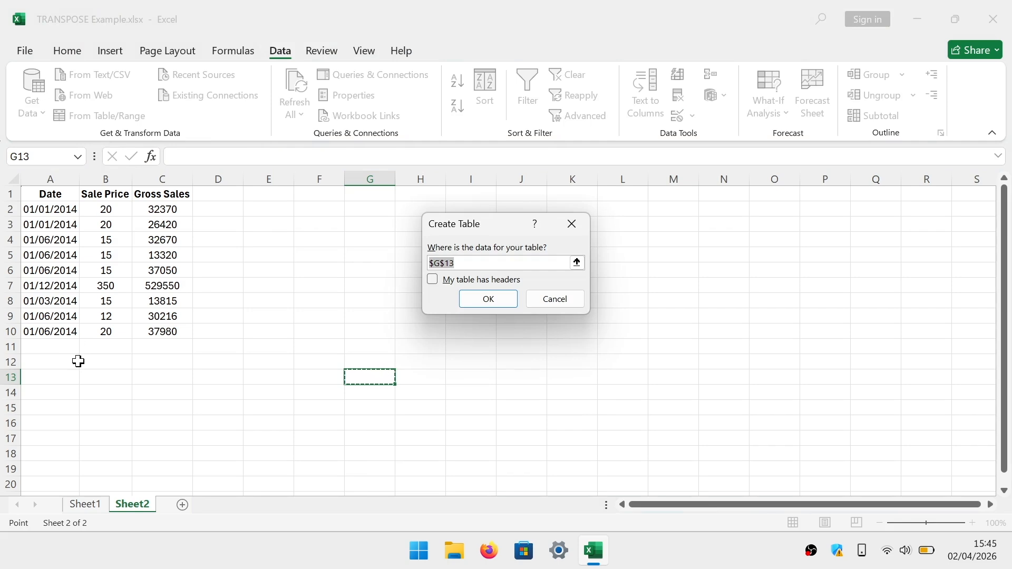
drag(48, 193, 139, 333)
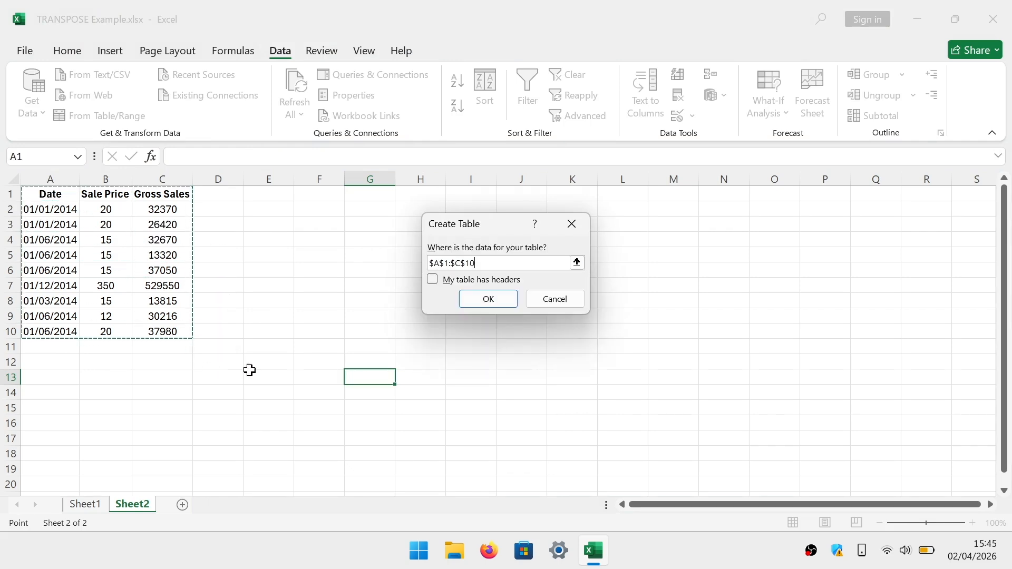
click(506, 305)
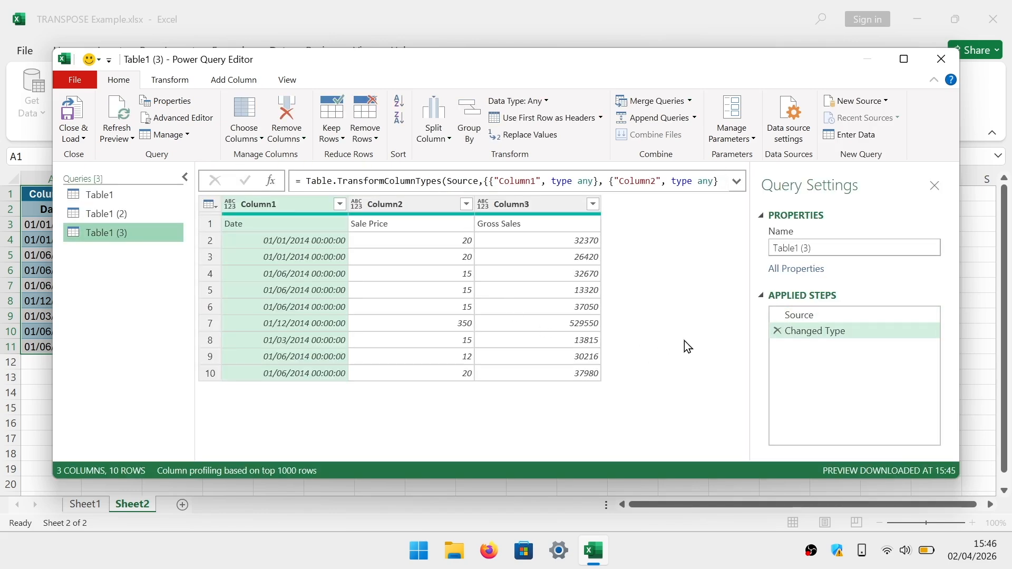
Transpose the imported table in the Power Query Editor, dismissing the custom data types tip
click(188, 85)
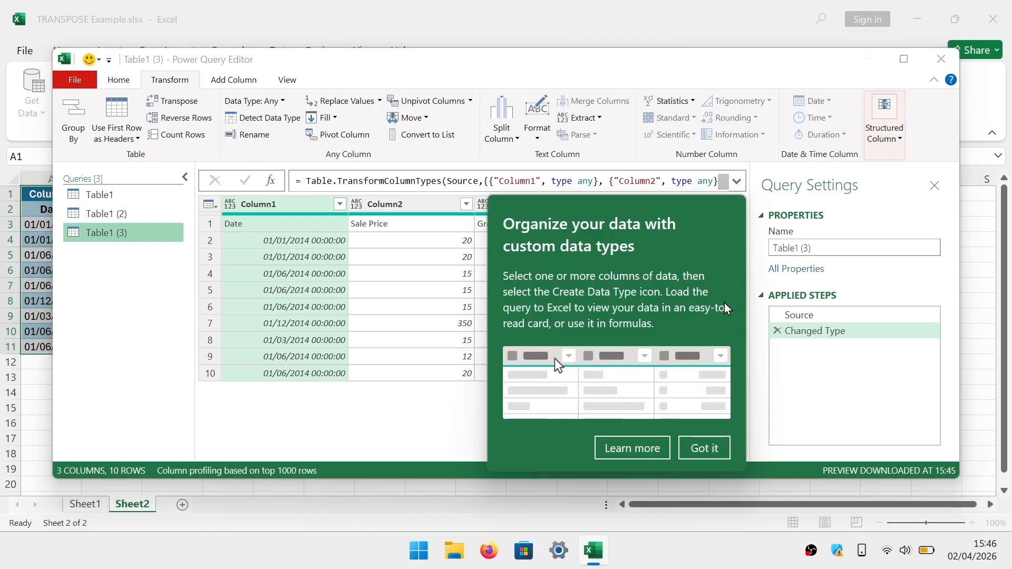
click(713, 445)
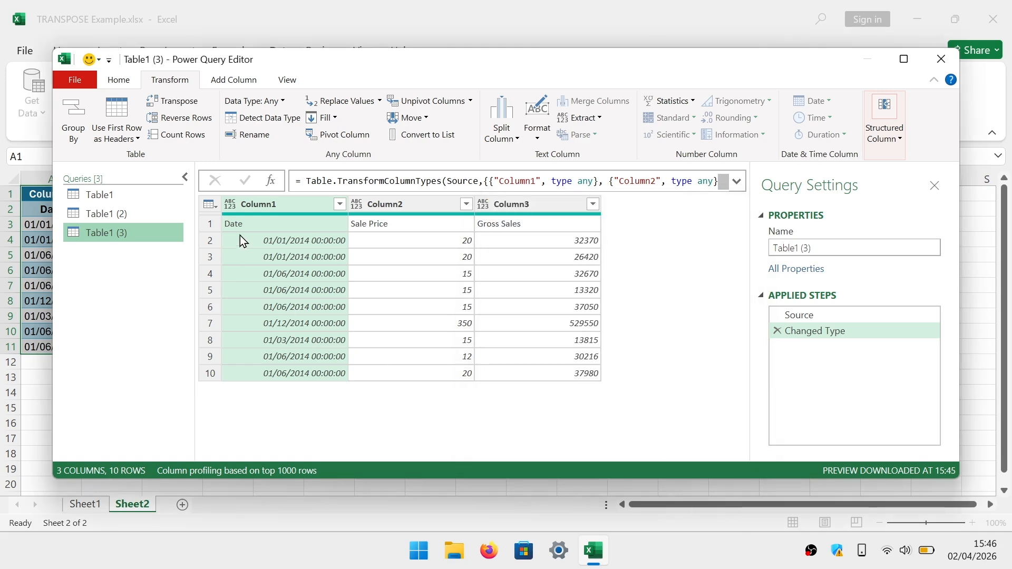
click(200, 103)
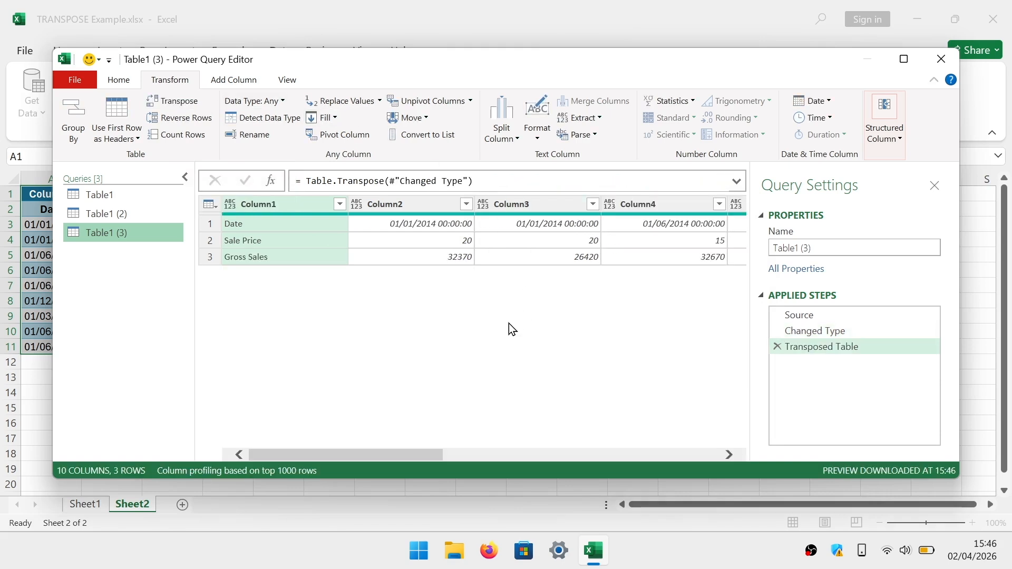
Close and load the transposed query into the workbook and dismiss the table styles tip
click(70, 78)
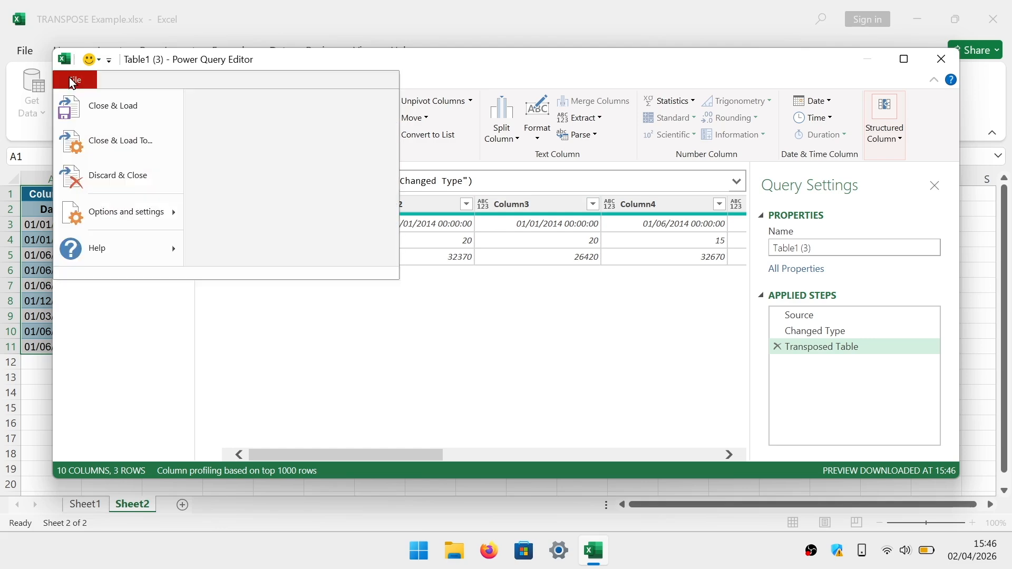
click(120, 108)
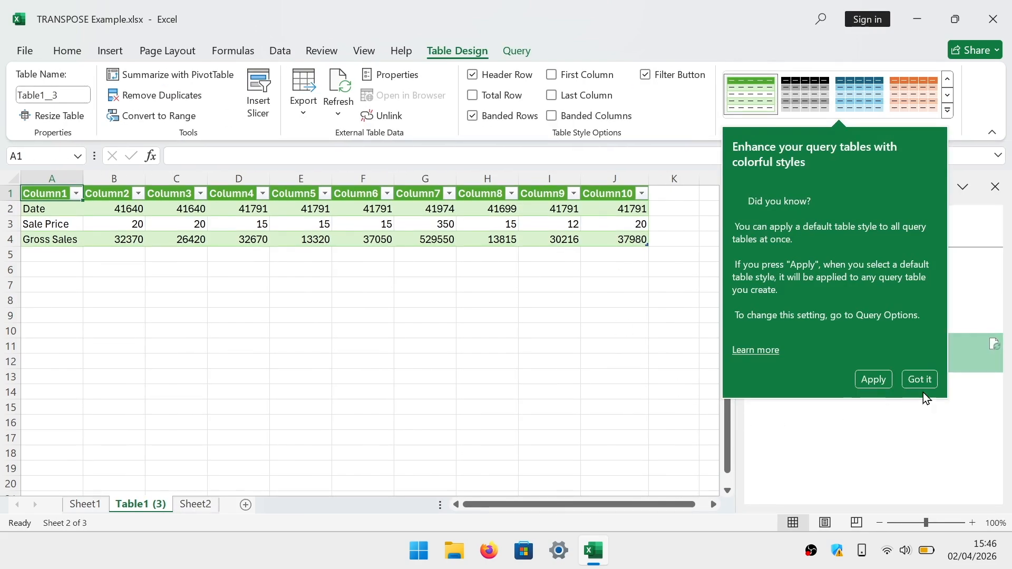
click(928, 377)
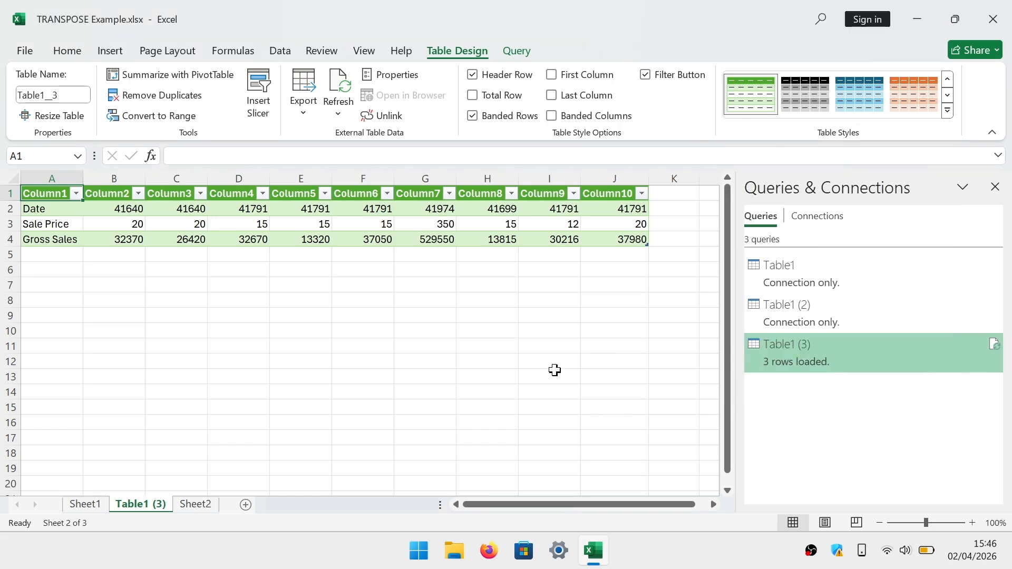